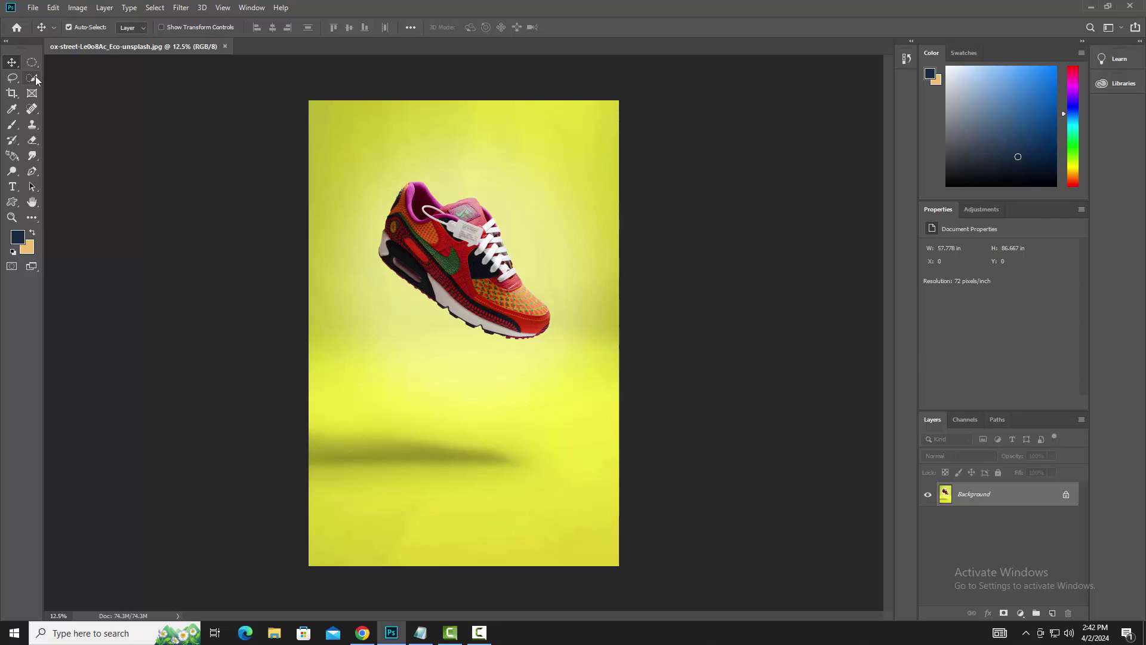
Step: Brush the yellow background around the sneaker with the Quick Selection Tool to select it
left_click_drag(34, 77, 85, 75)
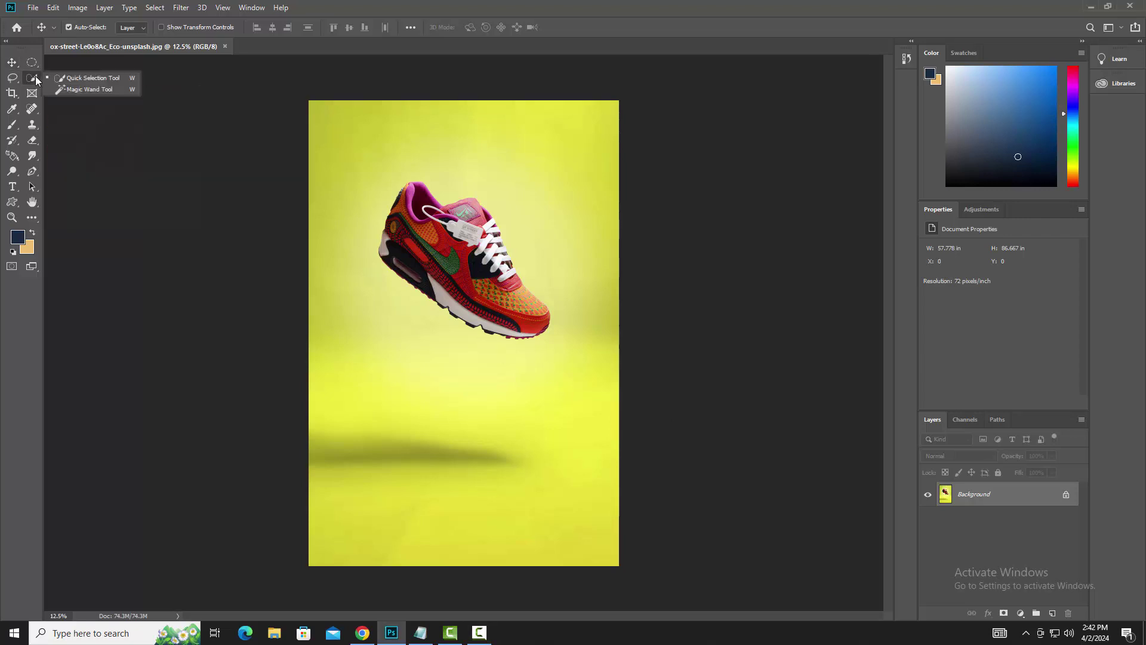
left_click(92, 76)
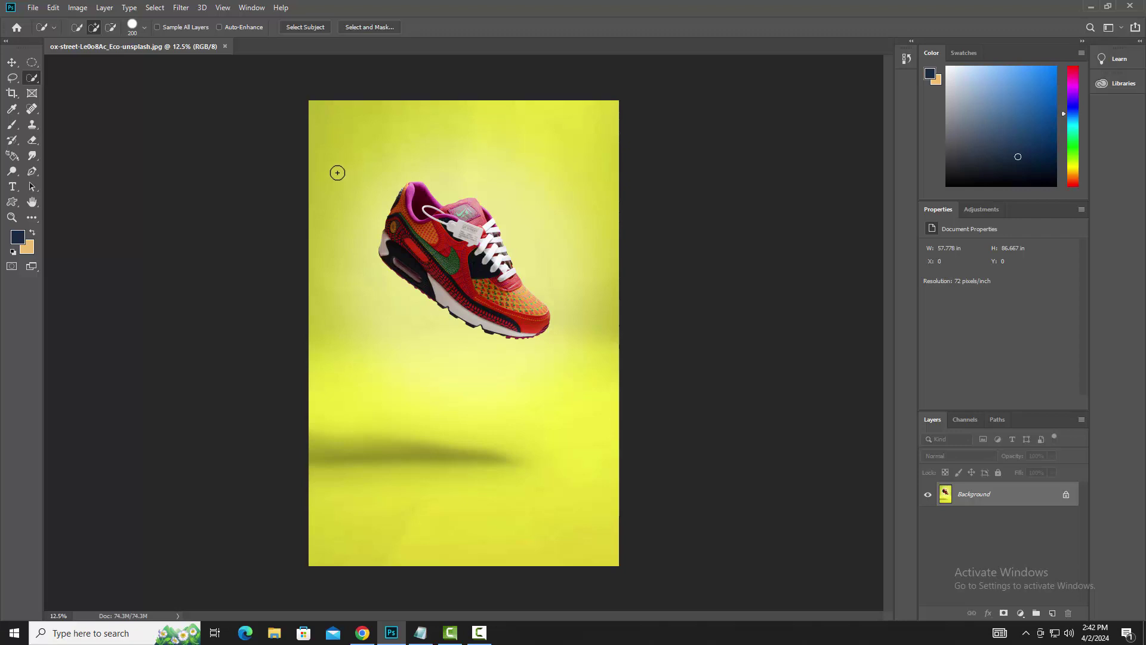
mouse_move(338, 170)
left_mouse_down()
mouse_move(328, 274)
mouse_move(384, 379)
mouse_move(528, 439)
left_mouse_up()
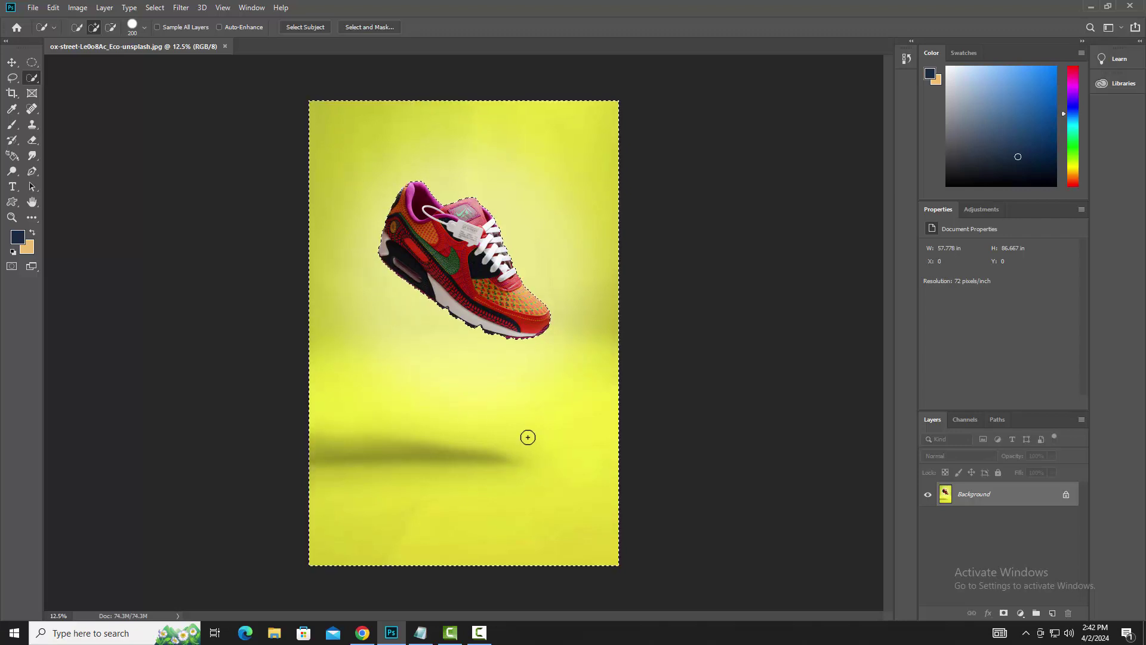
scroll(447, 261, "up", 1)
scroll(428, 181, "up", 4)
scroll(402, 182, "up", 4)
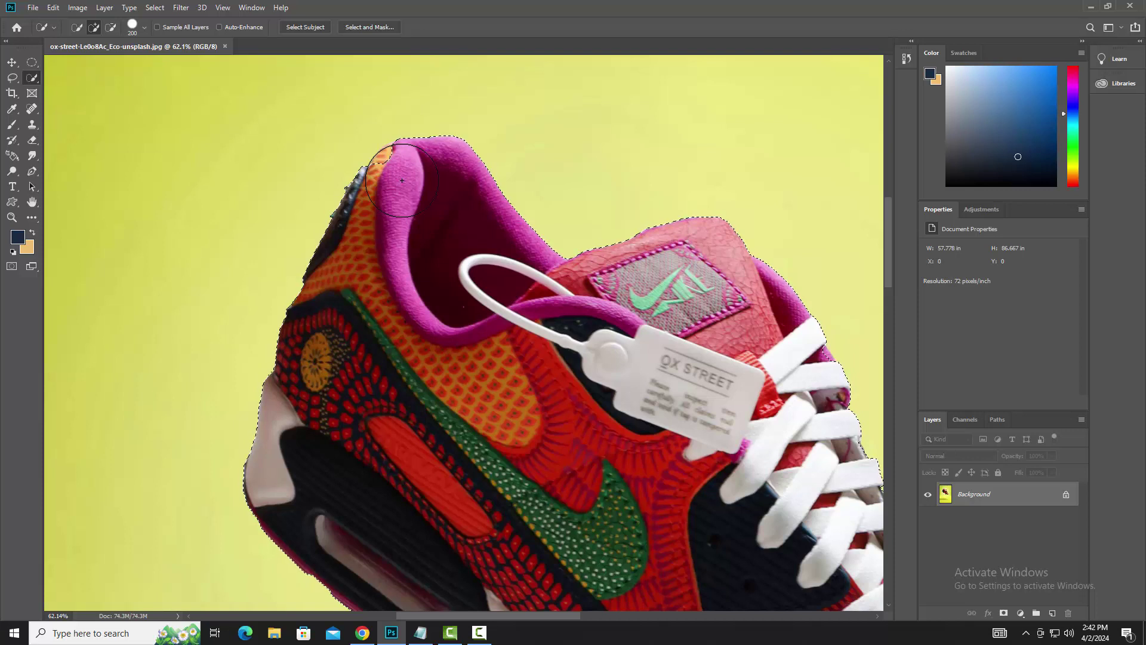
Step: With a smaller brush, exclude the orange heel tip and test, then undo, adding the sole notch
key("bracketleft")
key("bracketleft")
key("bracketleft")
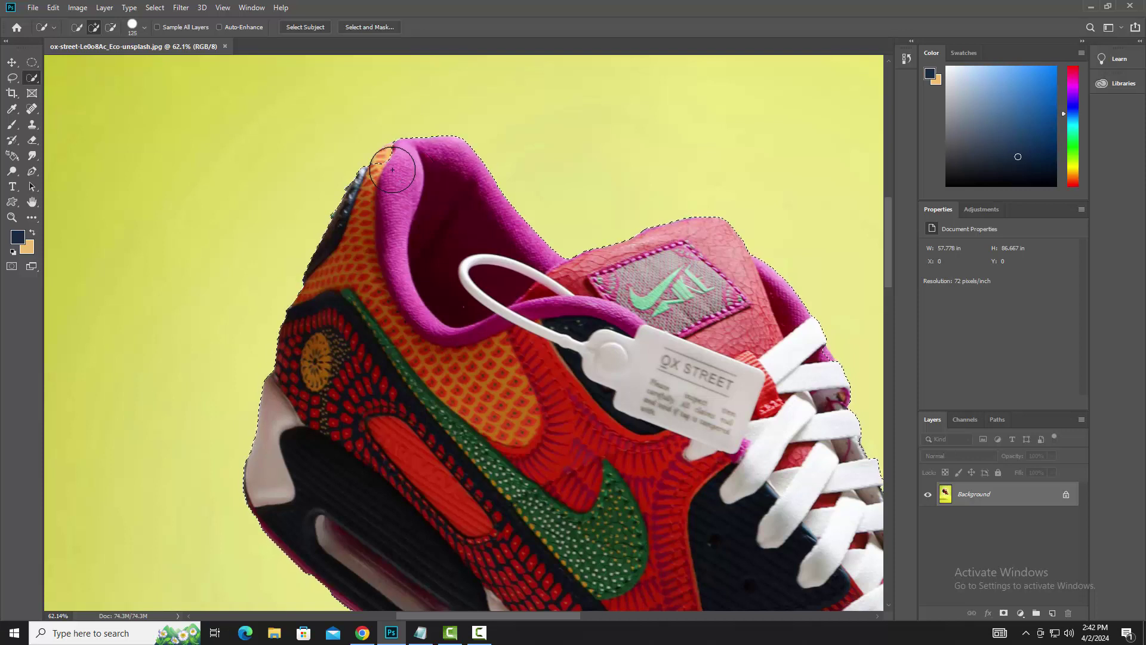
left_click_drag(392, 169, 392, 165)
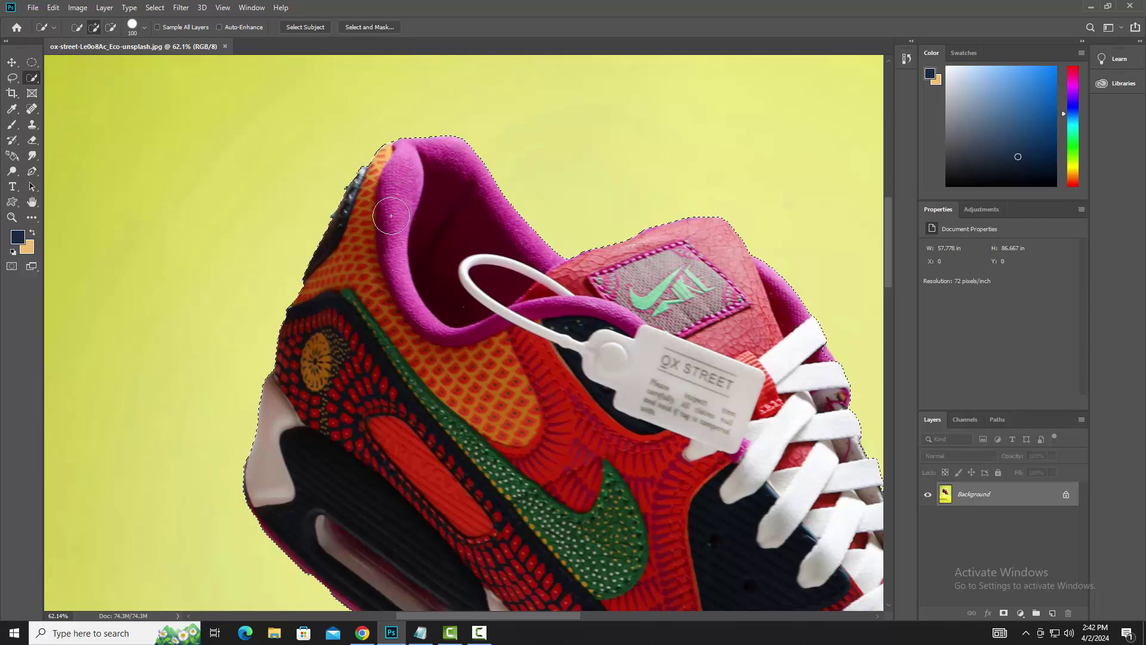
scroll(391, 215, "down", 5)
scroll(471, 411, "up", 5)
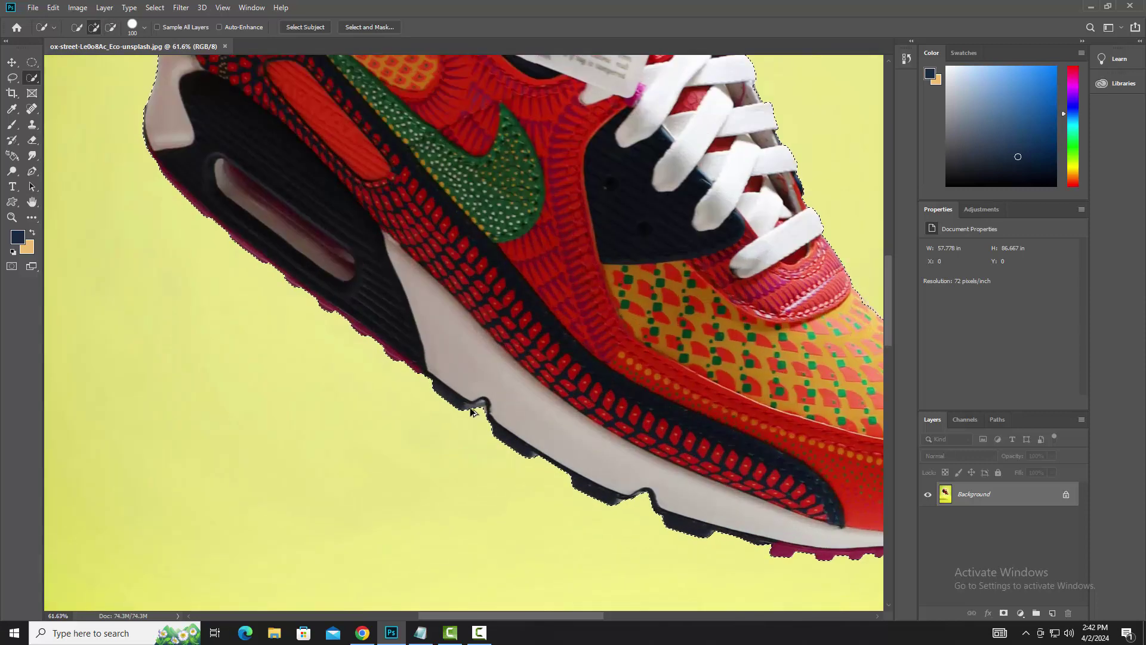
scroll(472, 410, "up", 3)
scroll(472, 411, "up", 3)
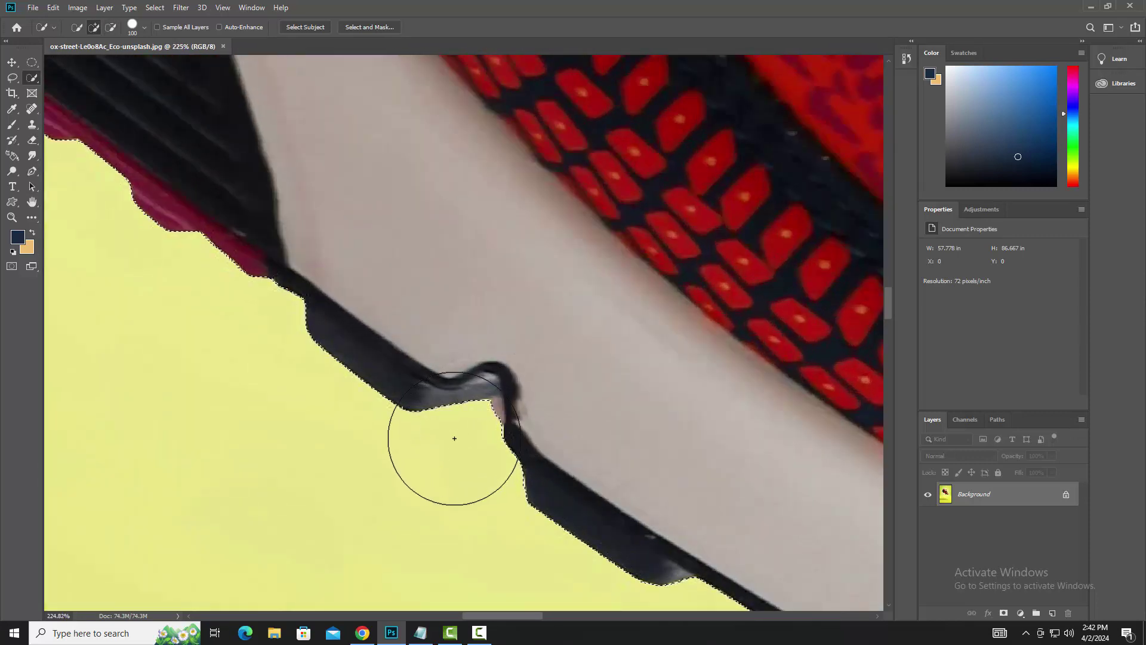
key("bracketleft")
key("bracketleft")
key("bracketleft")
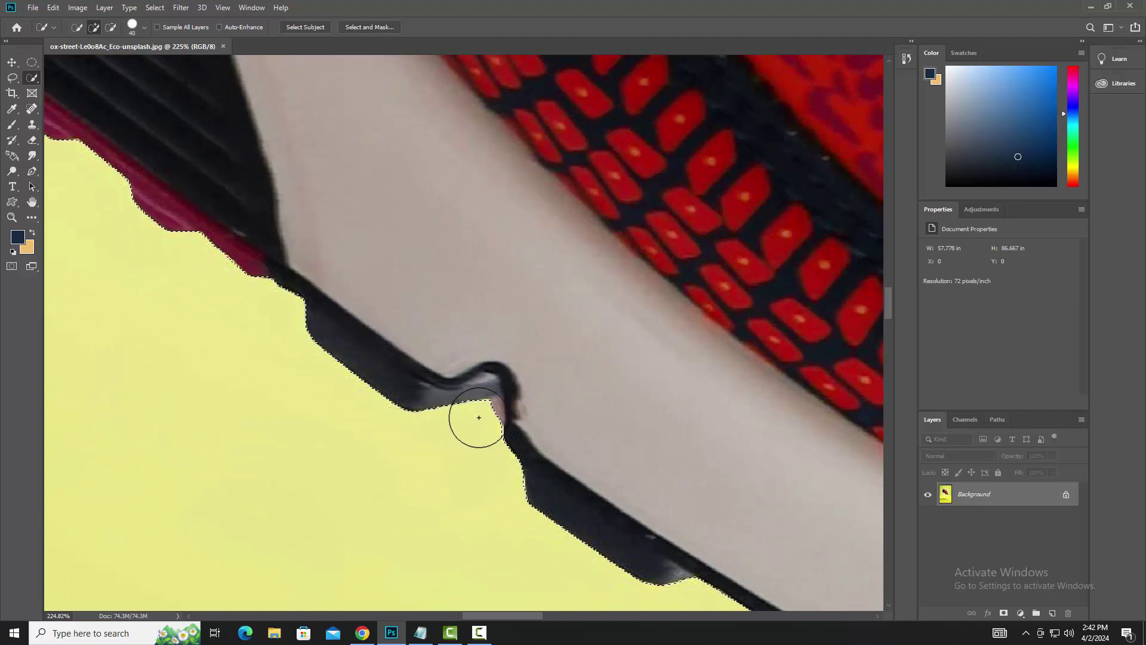
left_click(479, 417)
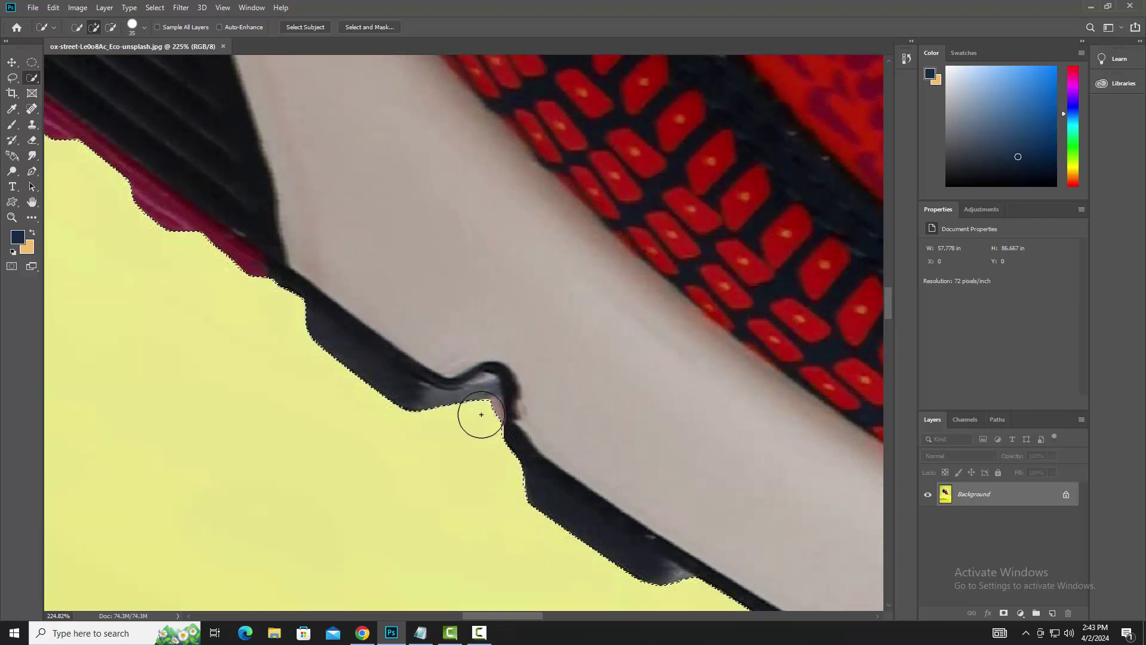
key("ctrl+z")
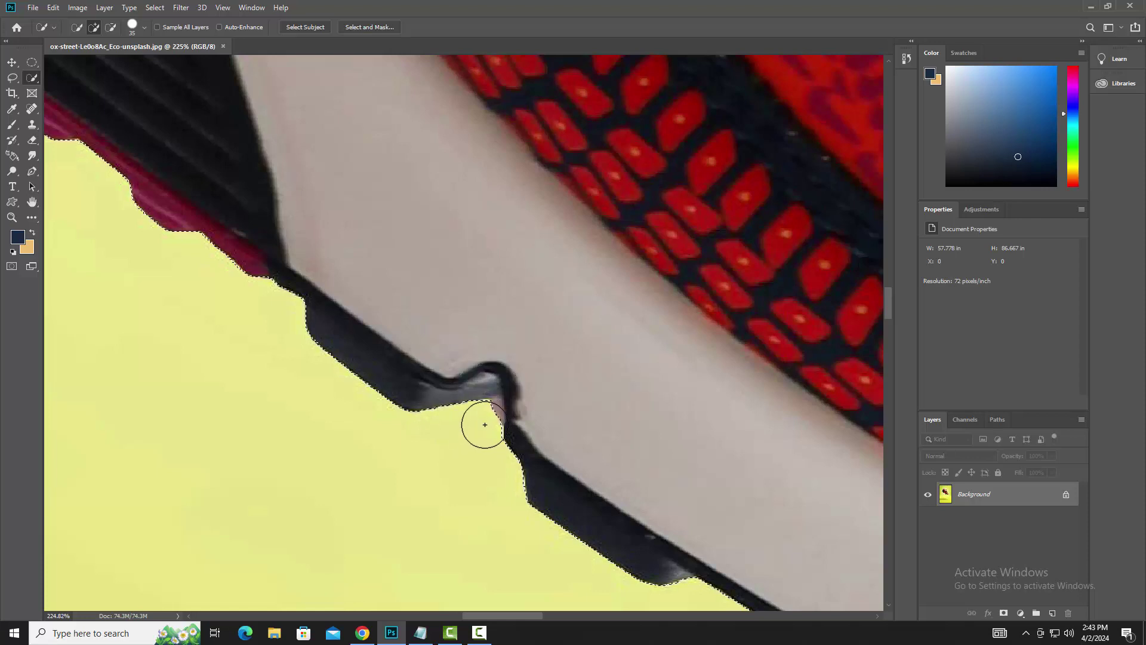
Step: With a finer subtracting brush, trim the selection along the toe edge and beside the laces
key("bracketleft")
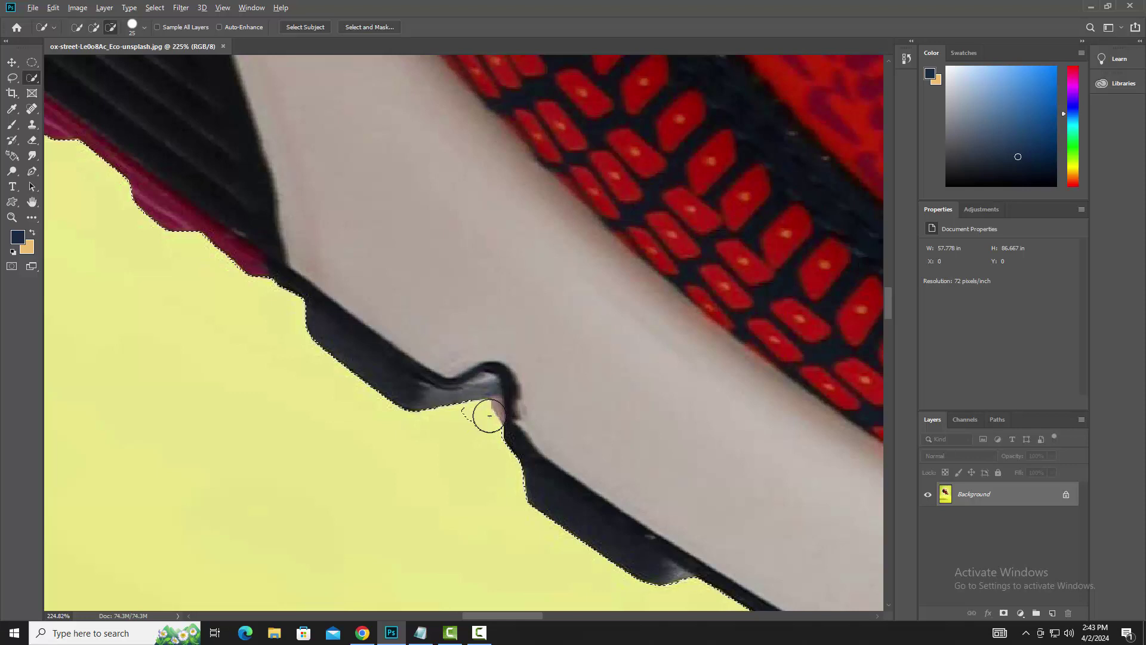
key("alt")
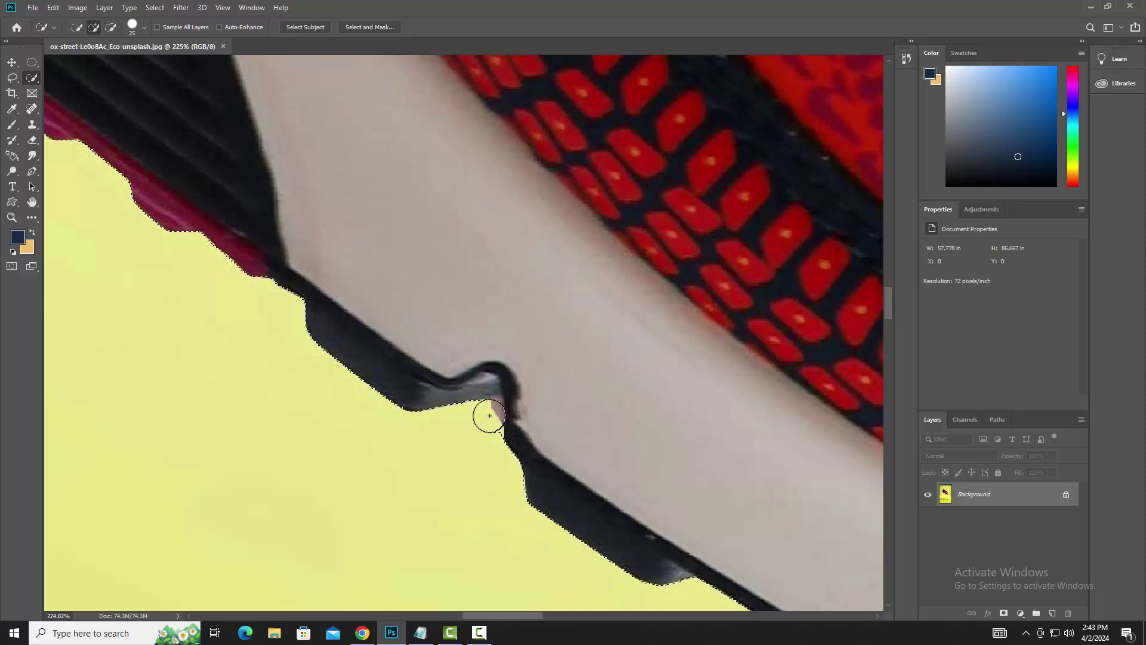
scroll(340, 449, "down", 3, "alt")
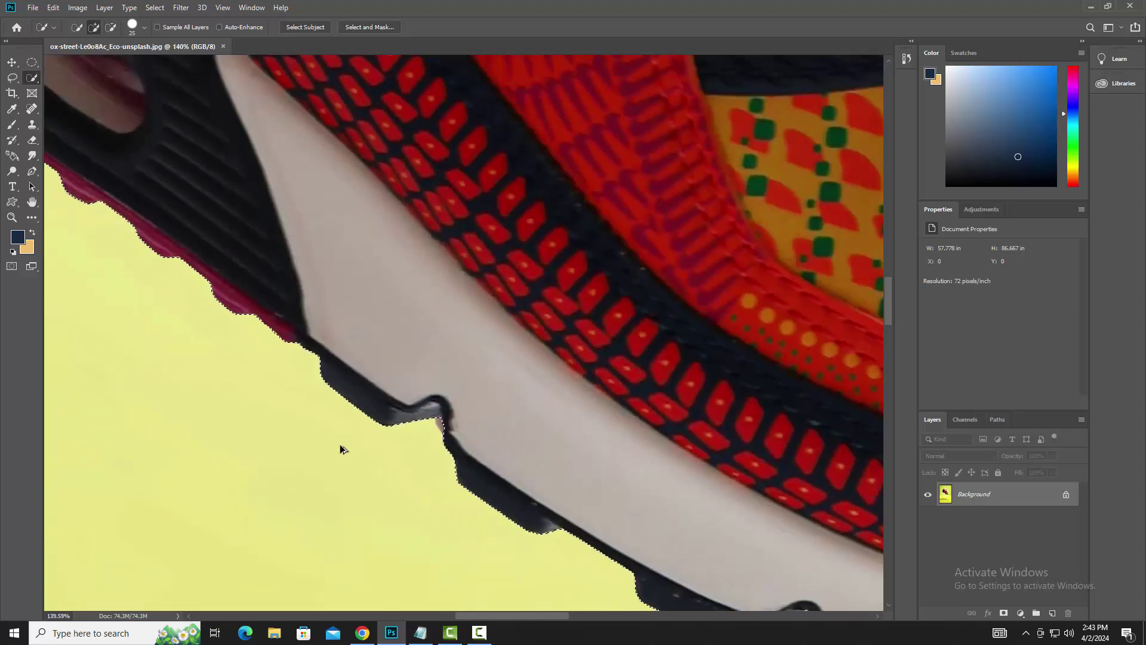
scroll(341, 448, "down", 2)
scroll(340, 448, "down", 2)
scroll(668, 414, "up", 2)
scroll(660, 495, "up", 1)
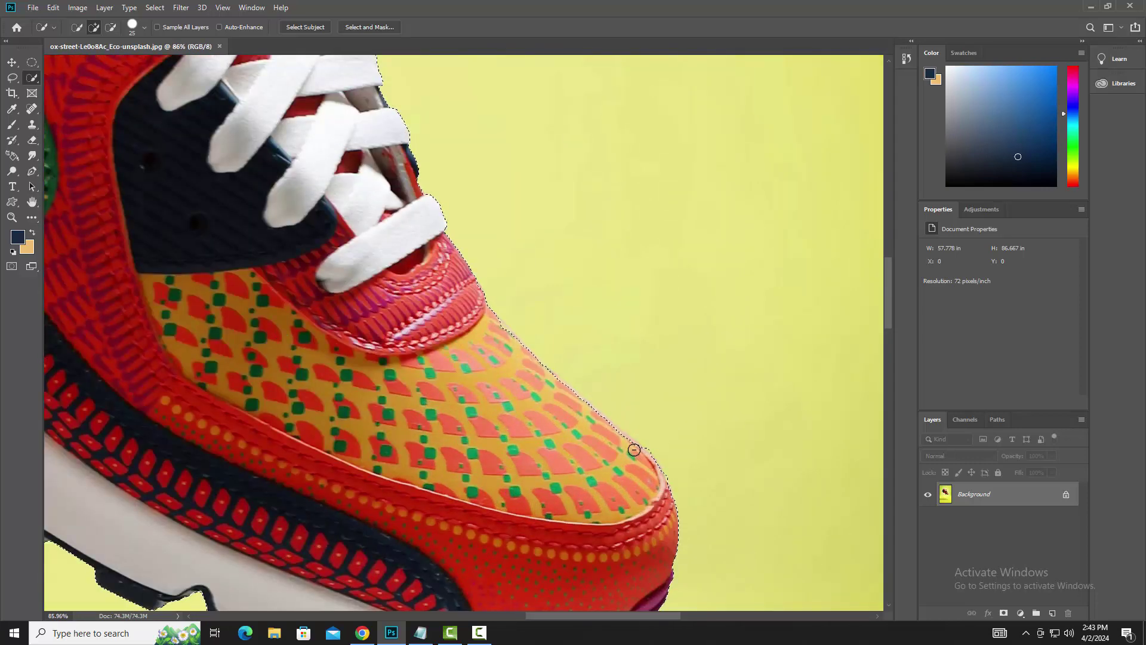
left_click_drag(600, 423, 509, 338)
scroll(602, 458, "down", 1)
scroll(602, 458, "down", 2)
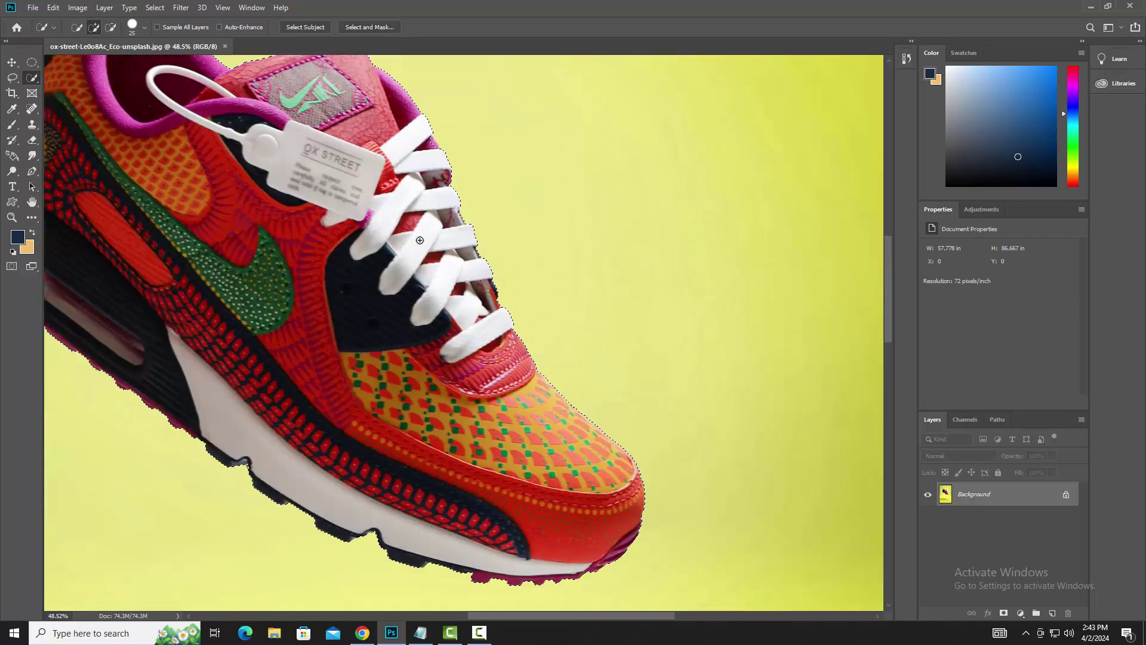
scroll(433, 232, "up", 3)
scroll(433, 231, "up", 1)
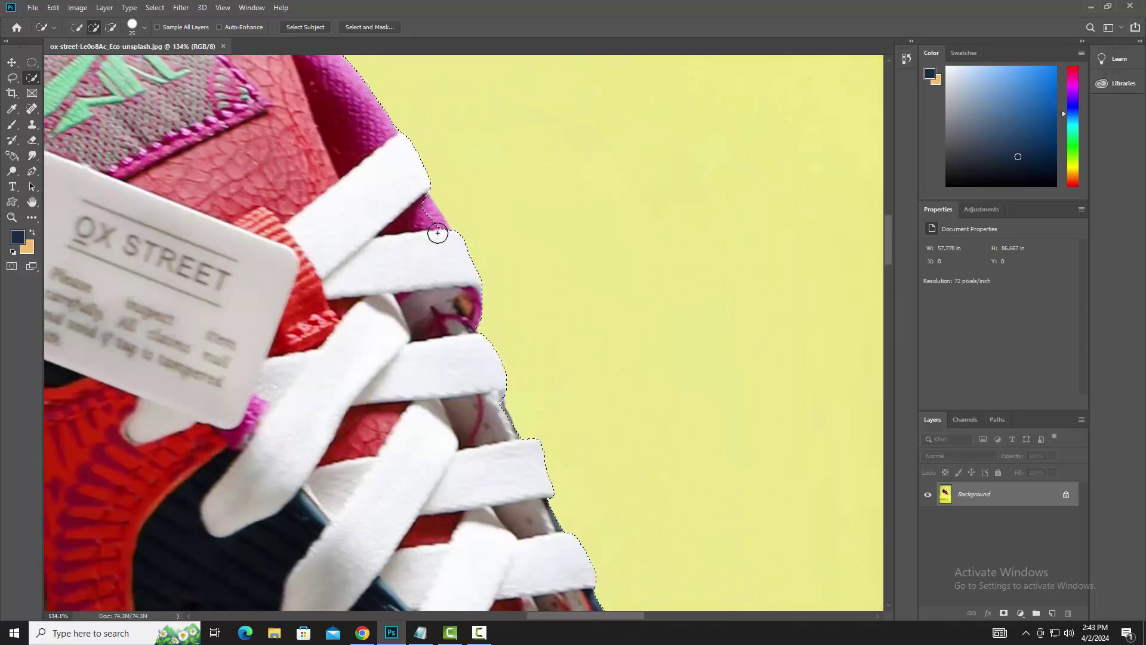
left_click_drag(432, 231, 426, 214)
scroll(453, 266, "down", 3)
Step: Undo the copied layer and apply a Feather to the selection edge
key("ctrl+j")
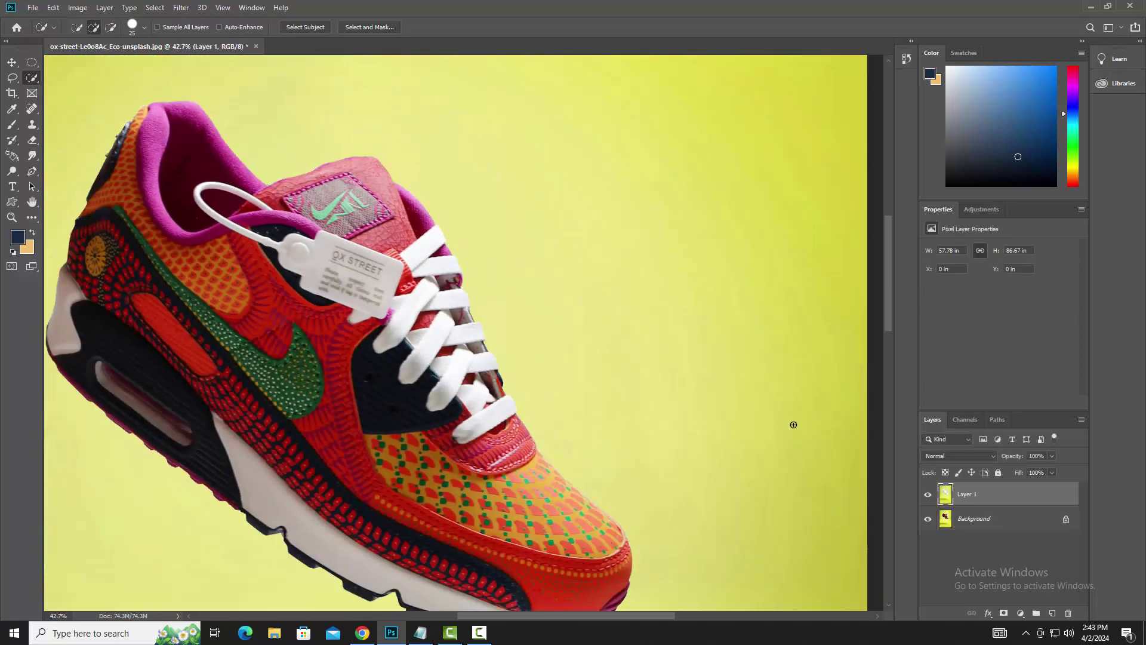
key("ctrl+z")
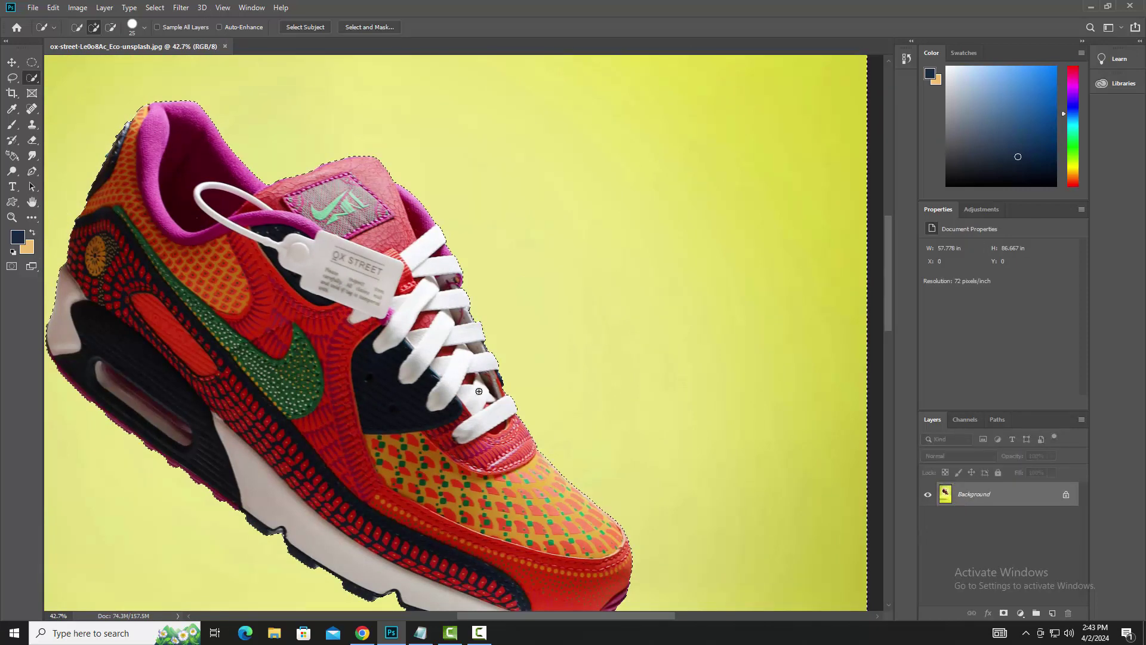
right_click(417, 313)
right_click(350, 258)
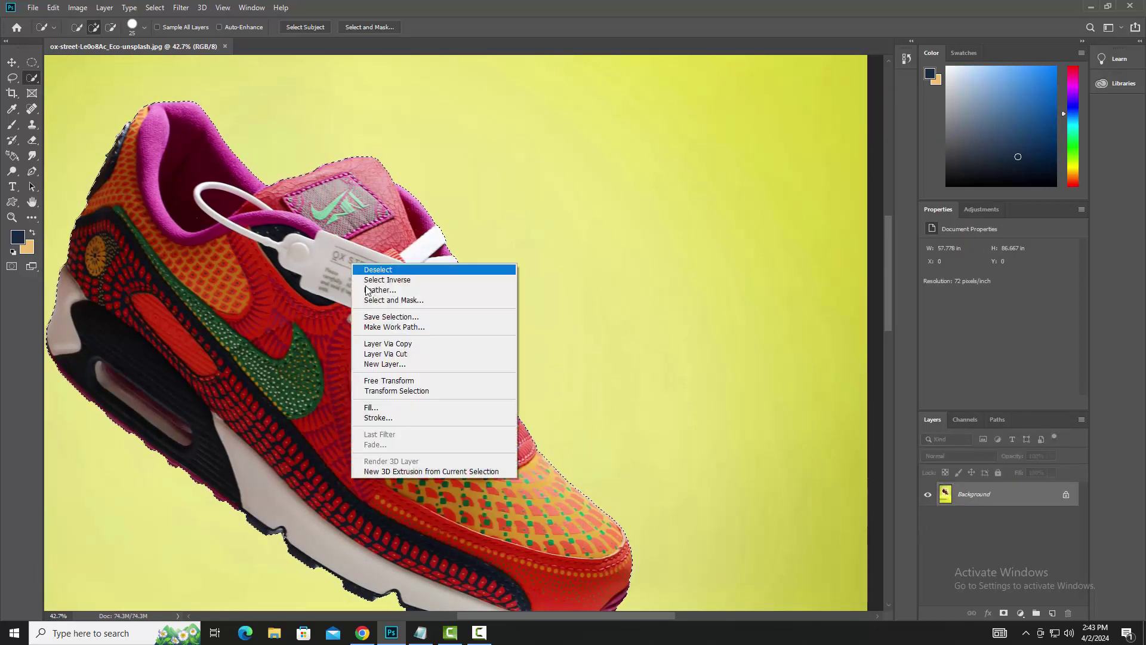
left_click(376, 289)
left_click(632, 197)
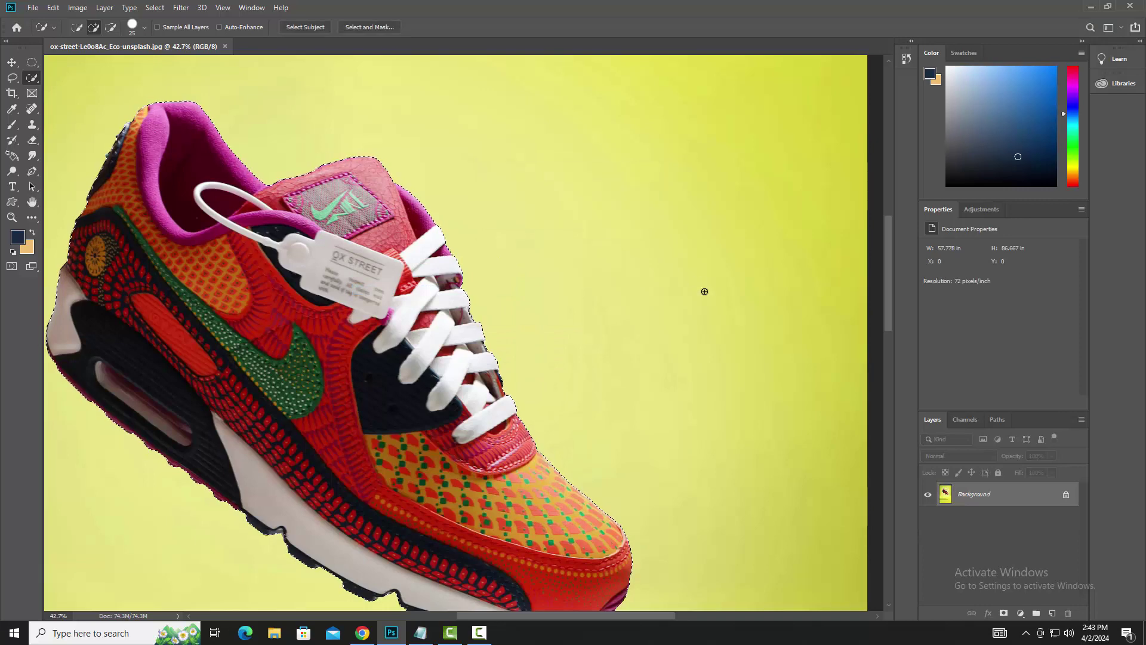
Step: Copy the feathered selection to a new layer, preview it without Background, then delete it
key("ctrl+j")
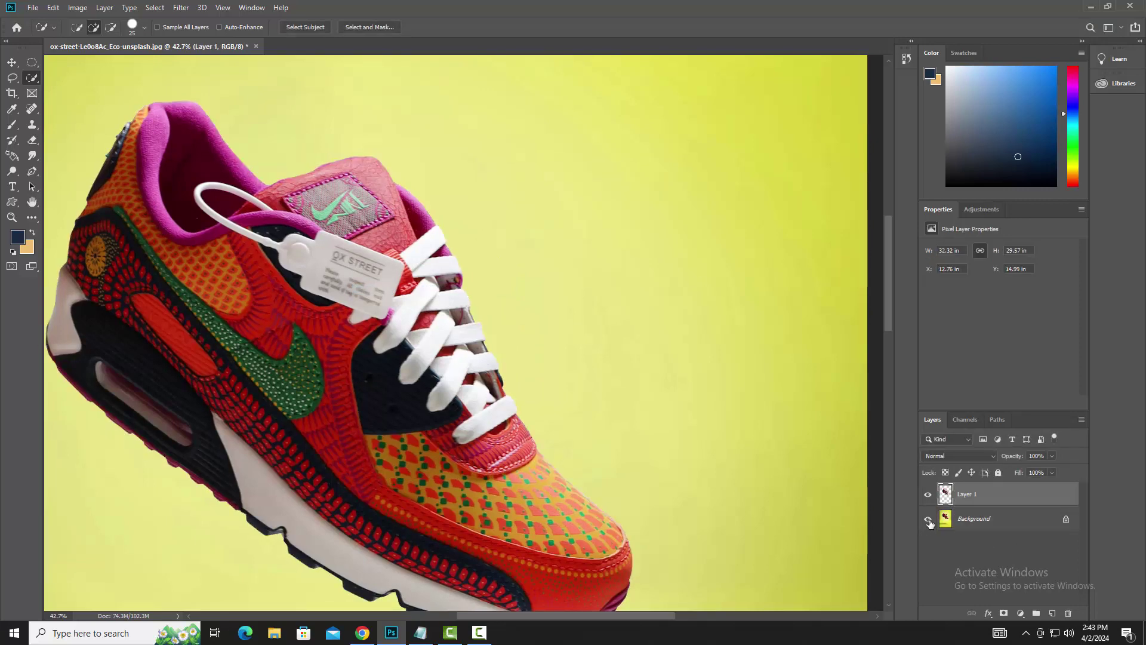
left_click(929, 519)
key("ctrl+0")
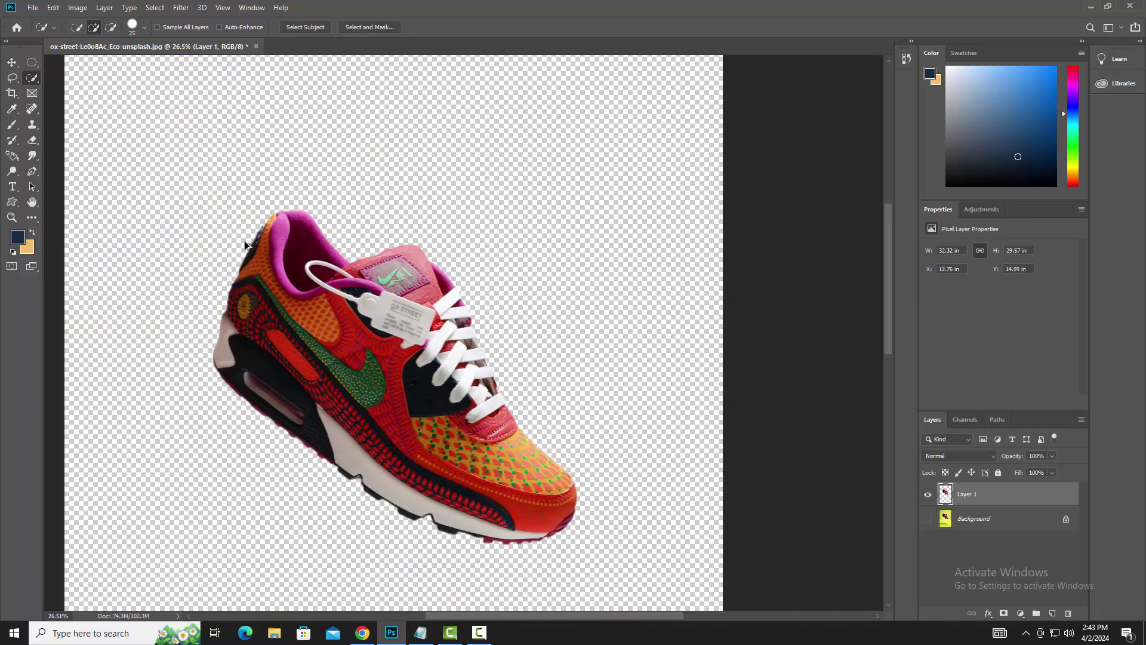
scroll(247, 275, "up", 2)
scroll(247, 275, "up", 2)
scroll(247, 275, "down", 3)
scroll(247, 275, "down", 2)
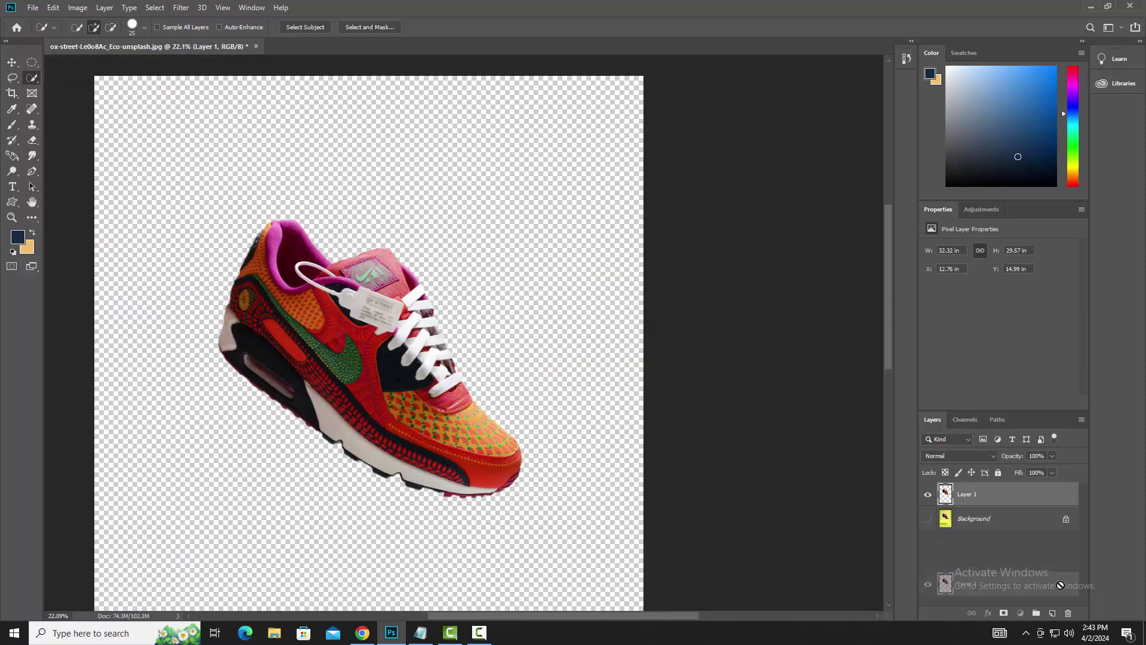
left_click_drag(1034, 495, 1068, 613)
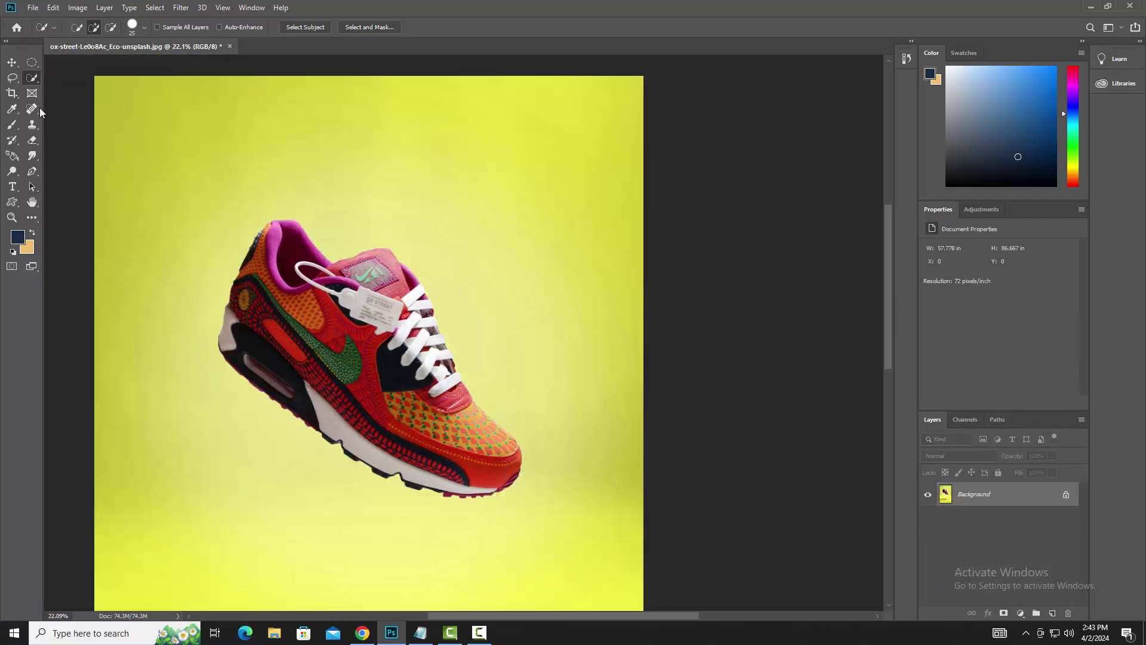
Step: Trace a closed Polygonal Lasso selection around the shoe
left_click(12, 77)
left_click(50, 81)
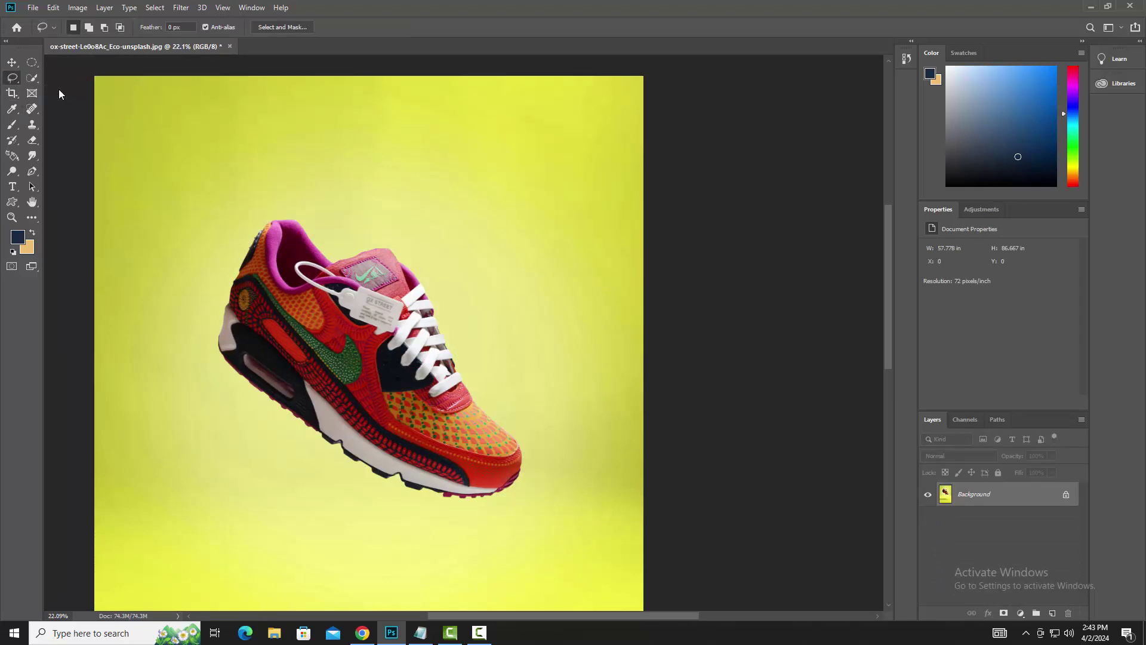
left_click(169, 204)
left_click(191, 463)
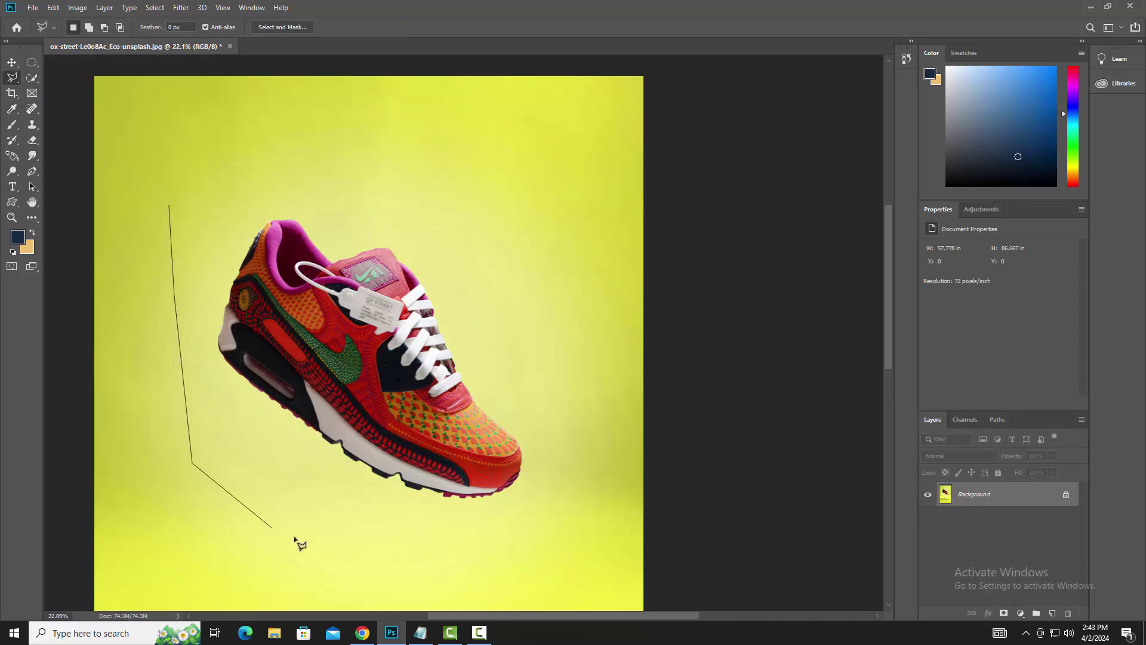
left_click(282, 530)
left_click(435, 553)
left_click(508, 545)
left_click(539, 459)
left_click(539, 371)
left_click(497, 292)
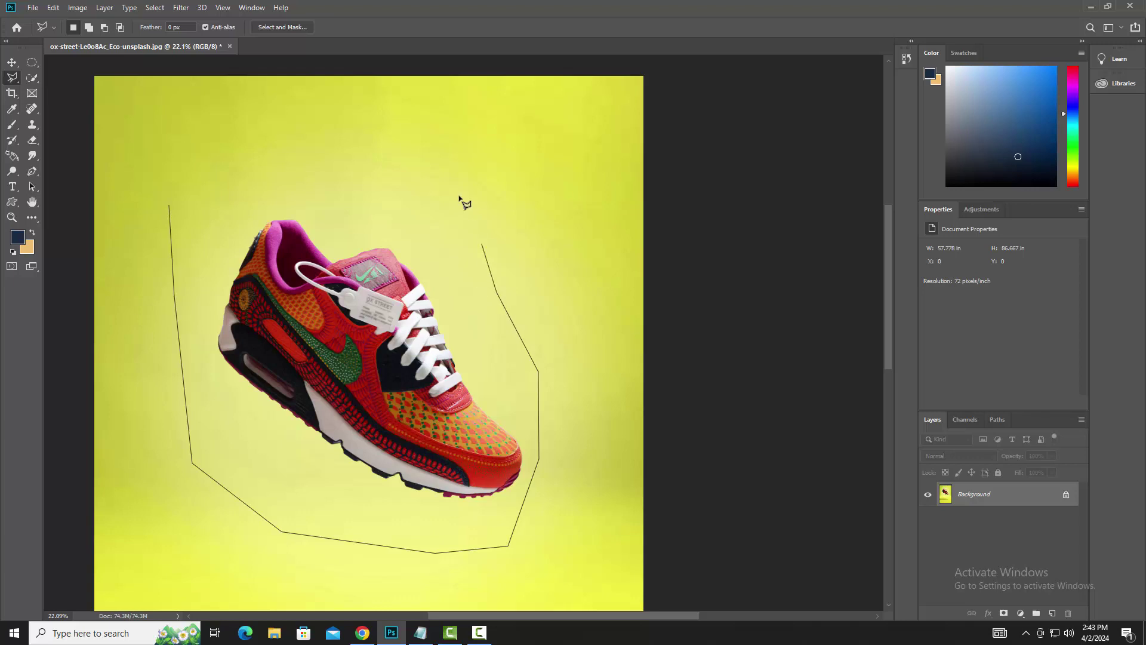
left_click(458, 194)
left_click(364, 160)
left_click(292, 160)
left_click(170, 206)
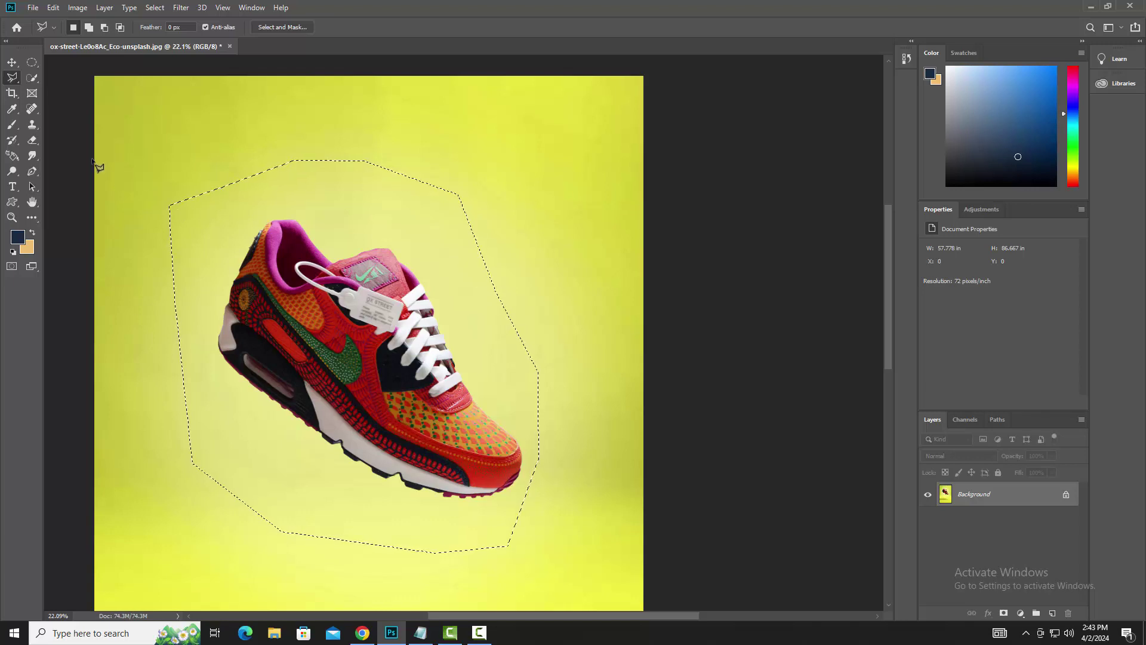
Step: Deselect and switch to the Magnetic Lasso Tool
key("ctrl+d")
right_click(12, 81)
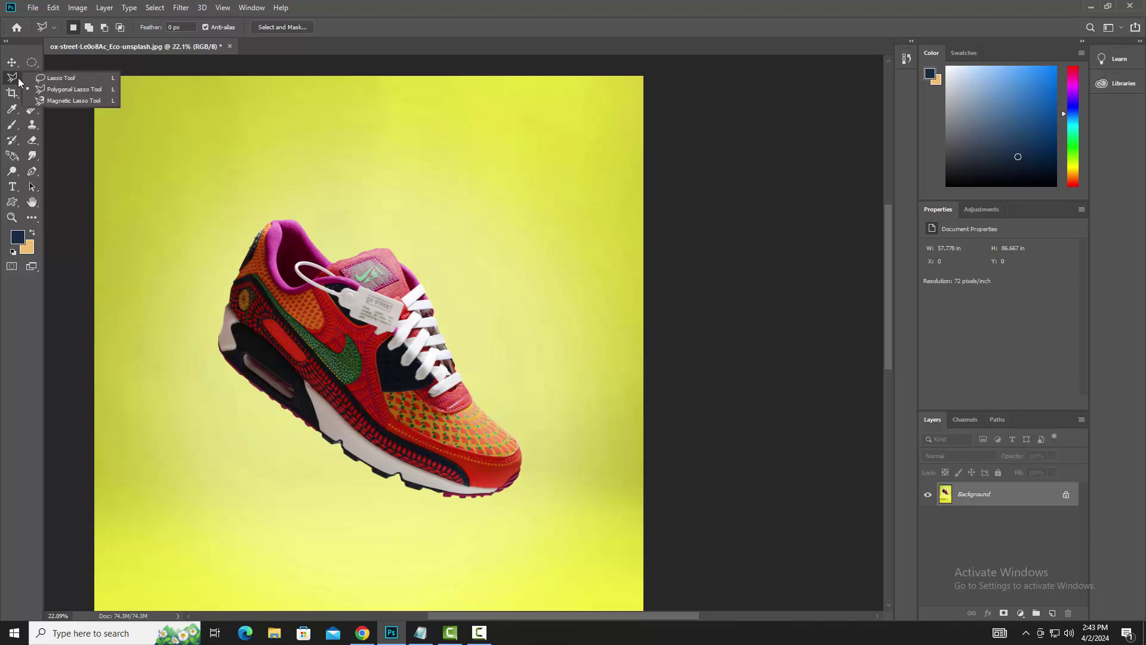
left_click(57, 102)
scroll(257, 295, "up", 3)
scroll(262, 251, "up", 3)
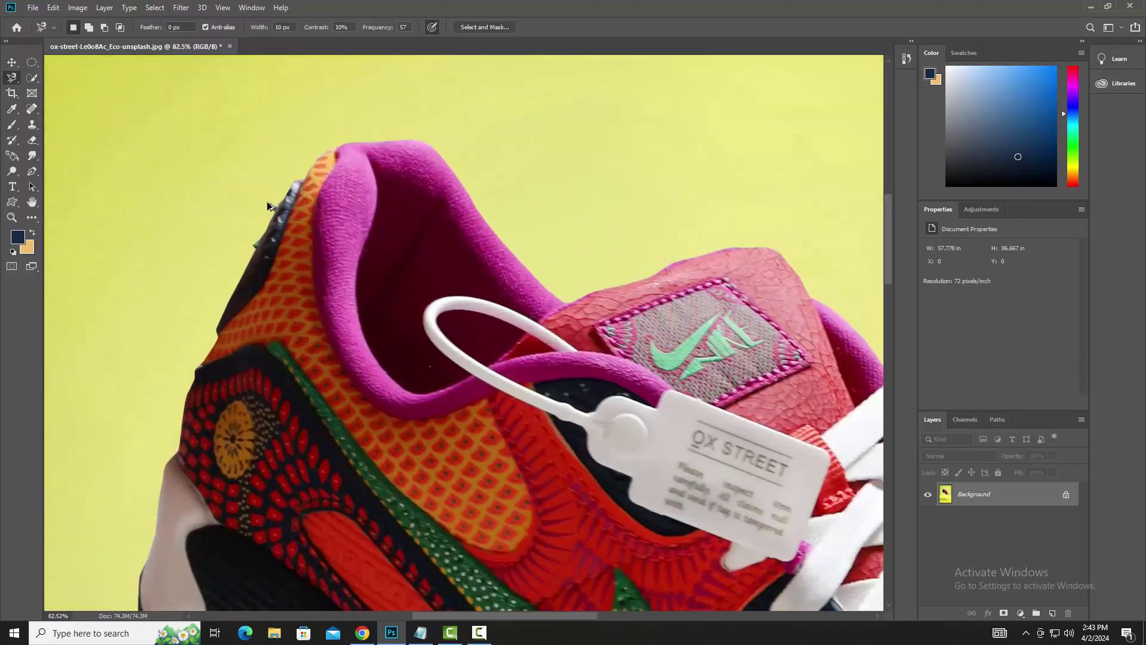
scroll(267, 202, "up", 2)
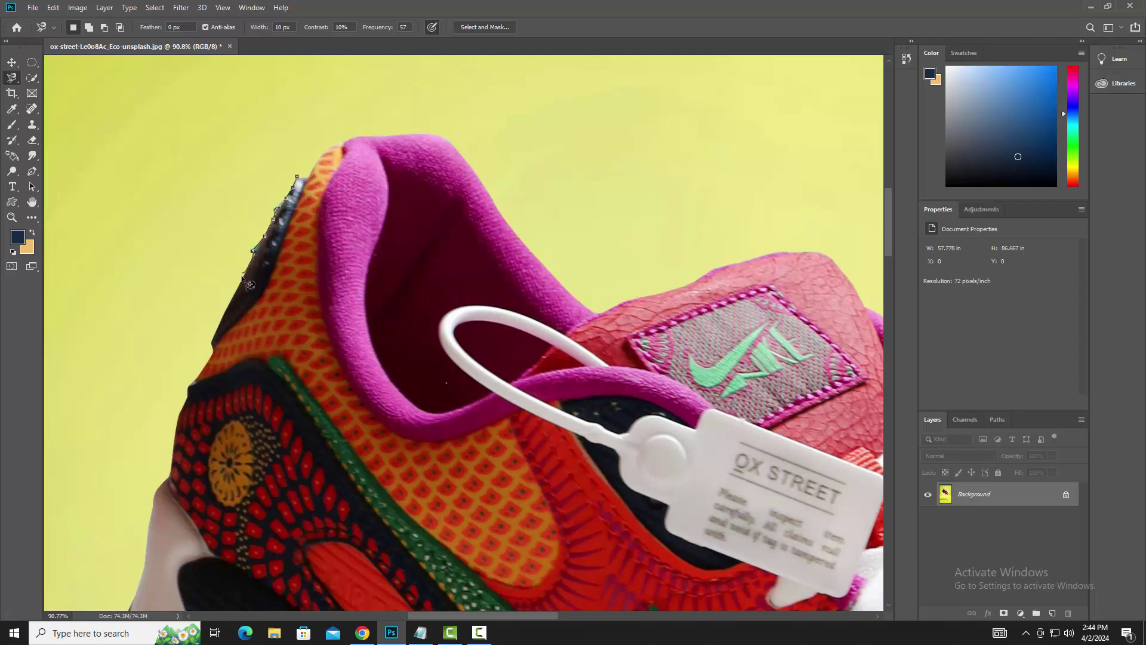
left_click_drag(247, 292, 84, 150)
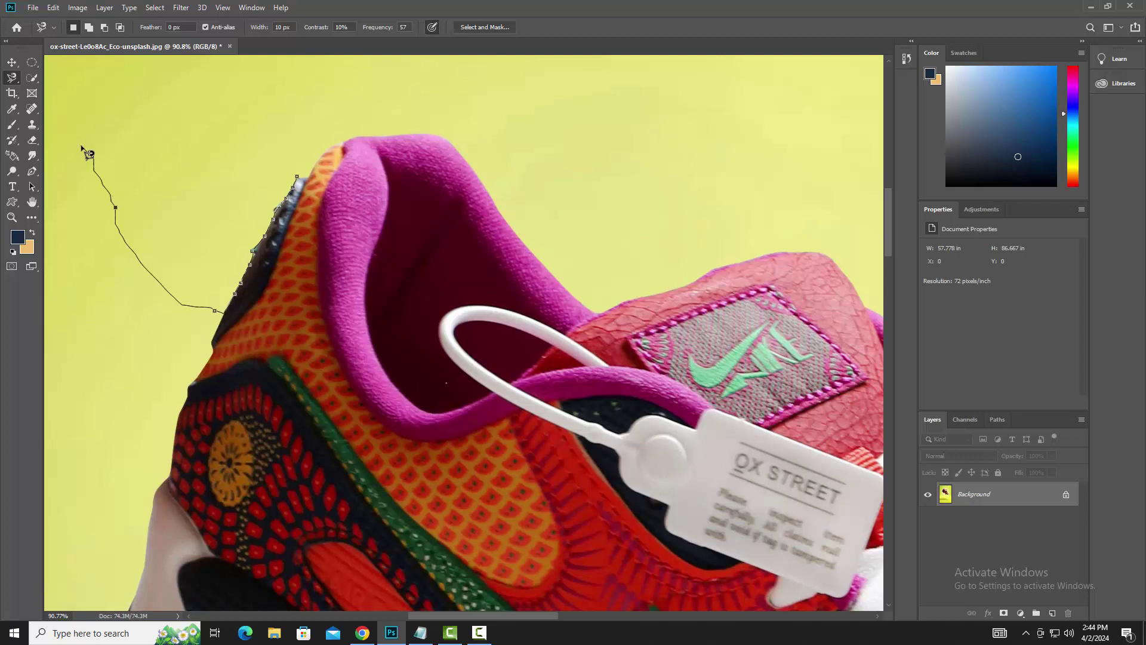
key("BackSpace")
key("BackSpace")
key("BackSpace")
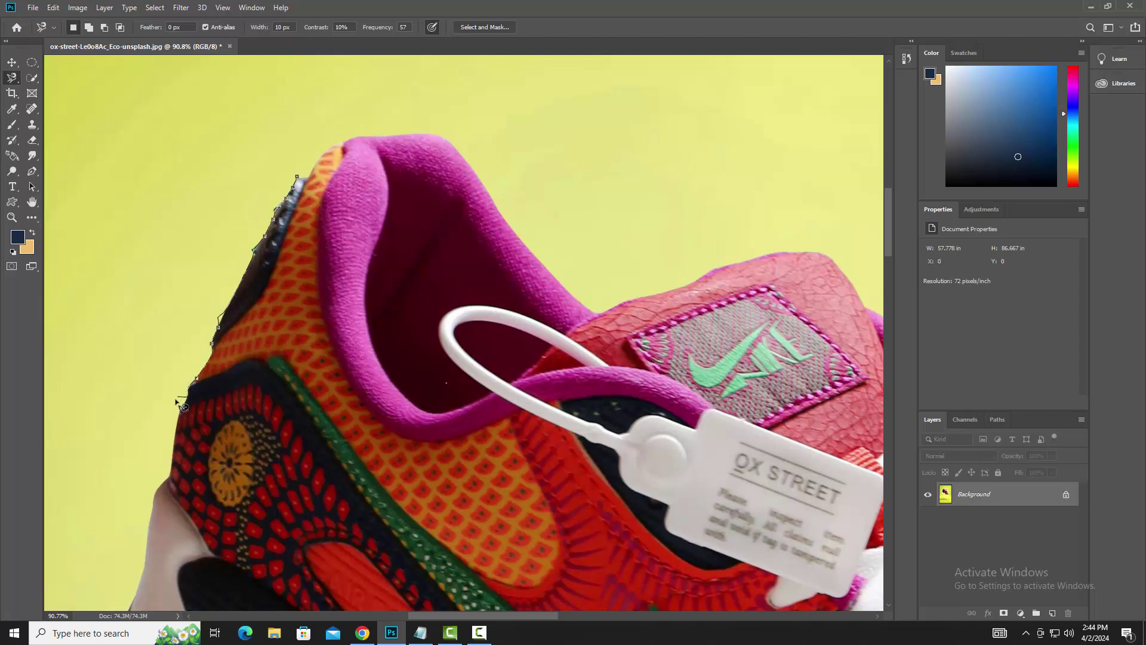
left_click_drag(187, 412, 307, 307)
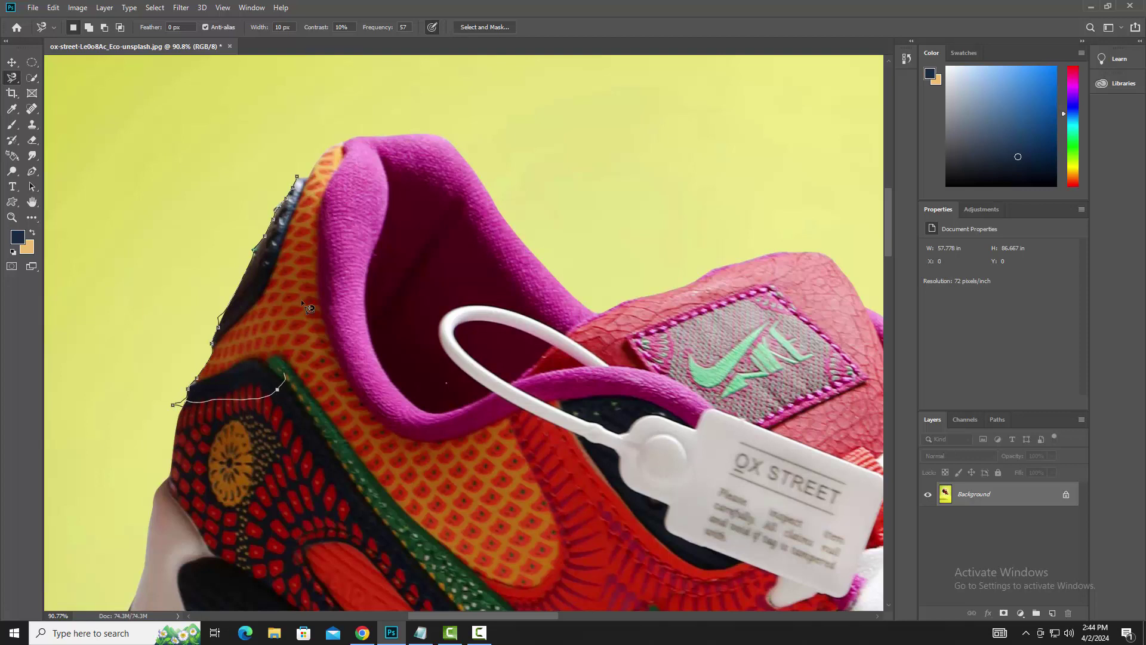
left_click(297, 178)
key("ctrl+d")
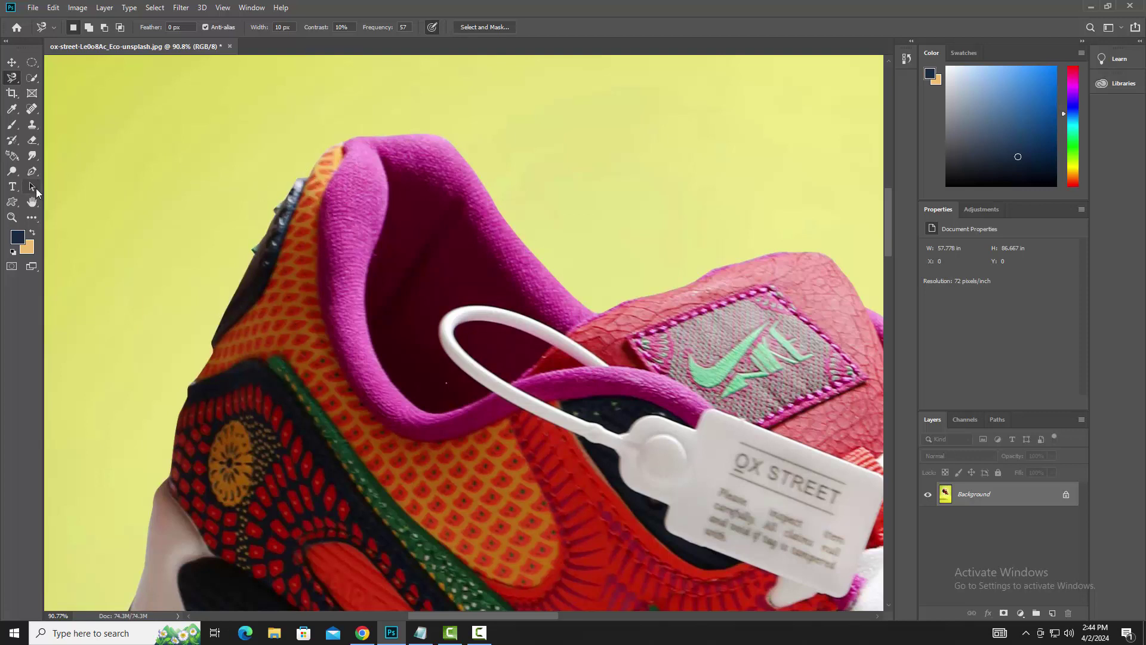
scroll(177, 198, "down", 3)
scroll(148, 200, "down", 3)
scroll(148, 200, "down", 3)
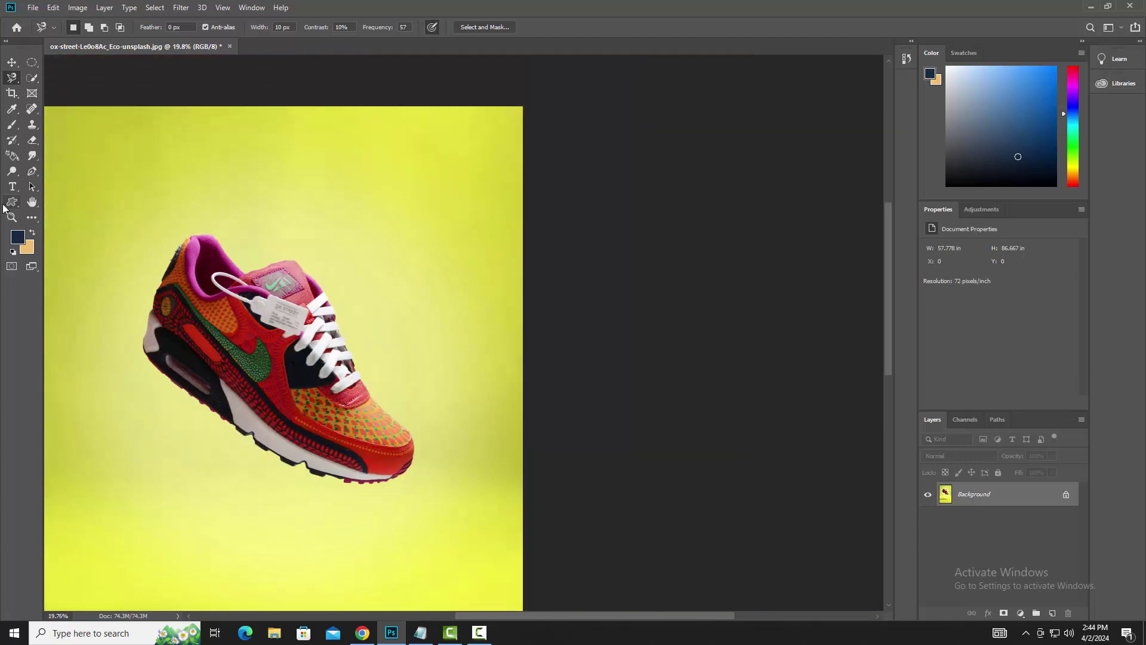
Step: Close the shoe photo without saving, and discard an accidental default-size new document
left_click(230, 47)
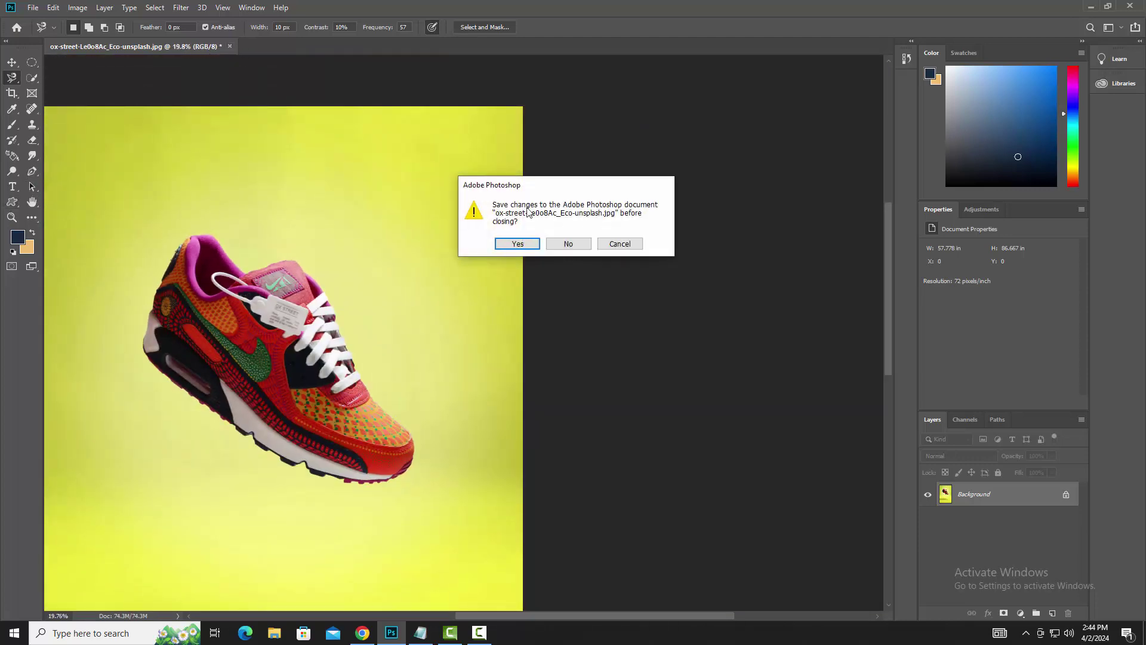
left_click(565, 244)
left_click(33, 7)
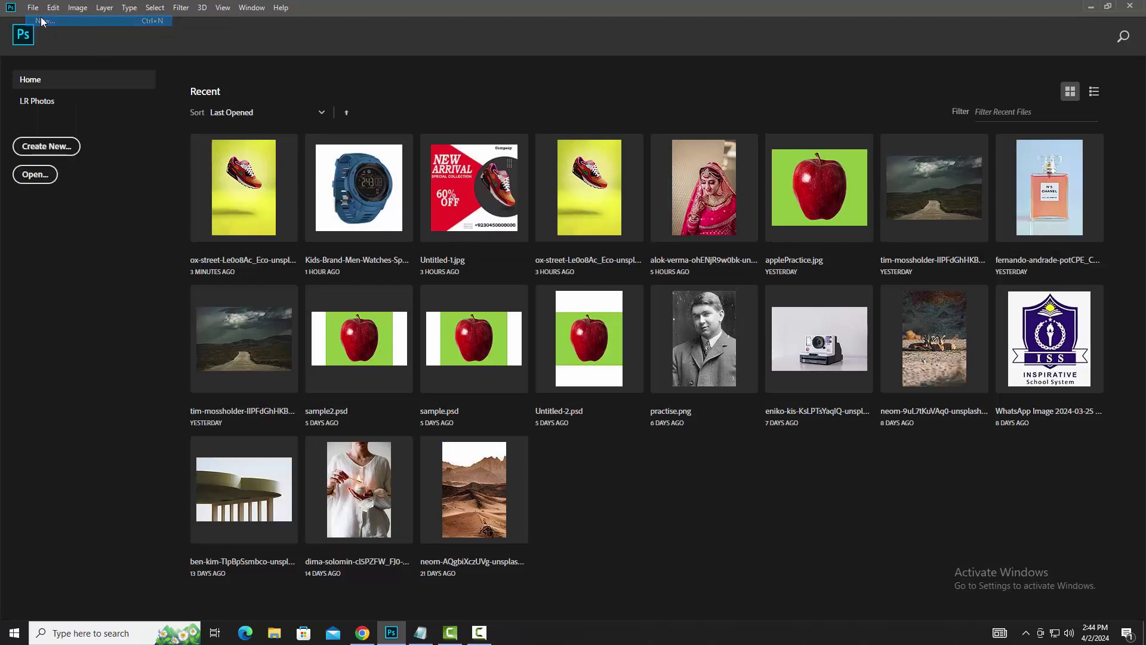
key("ctrl+n")
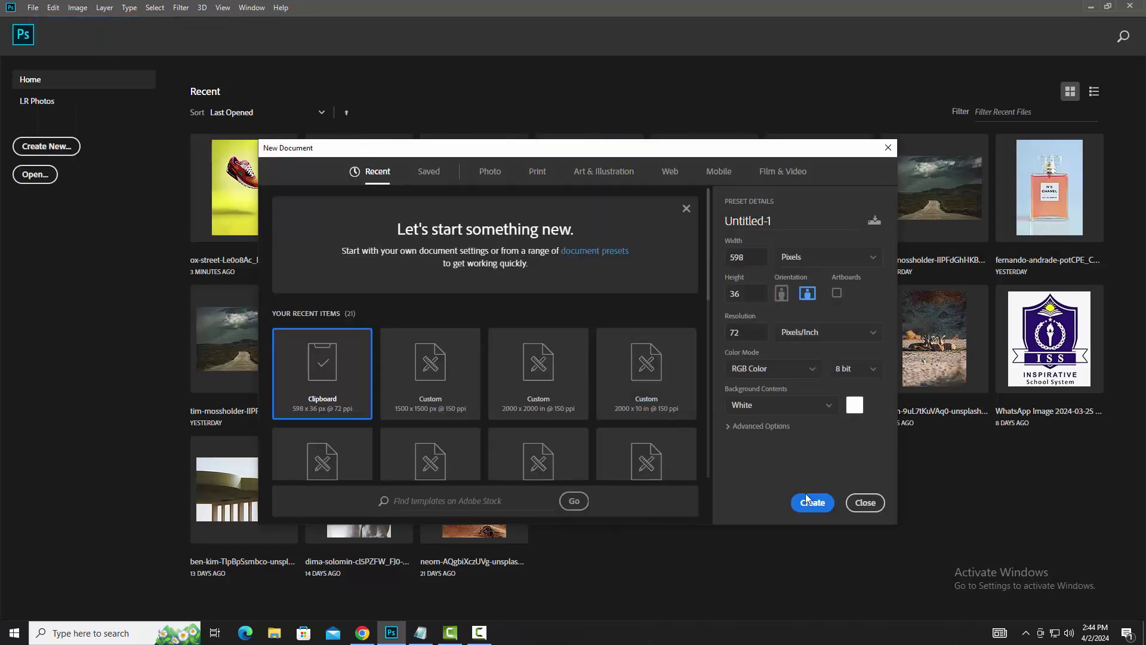
left_click(812, 502)
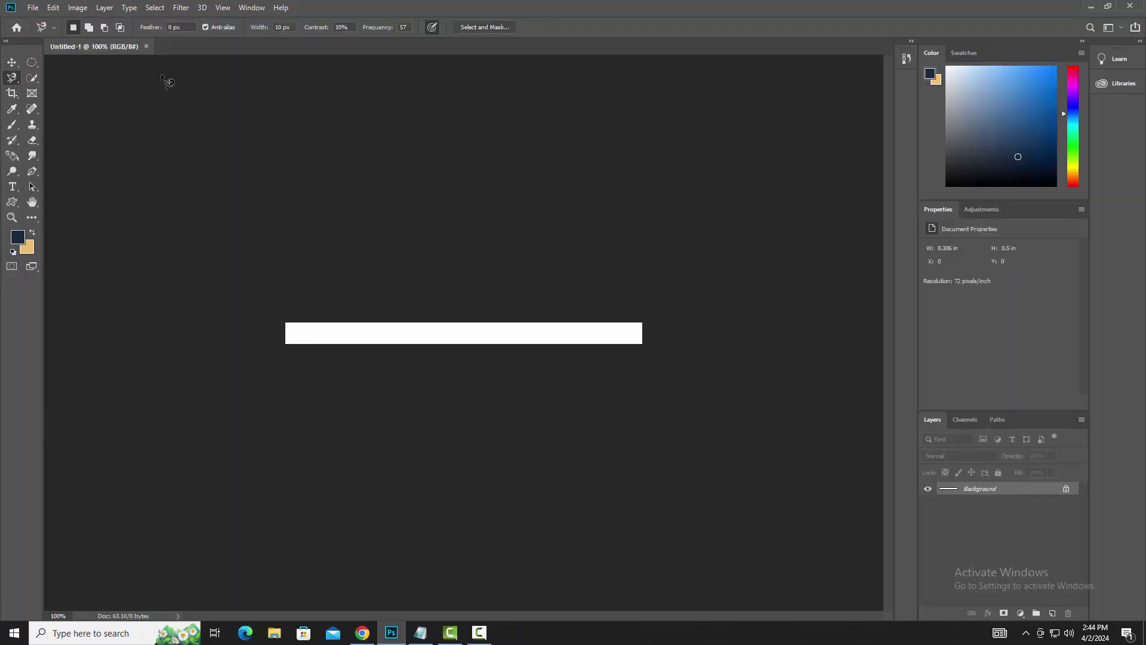
left_click(145, 46)
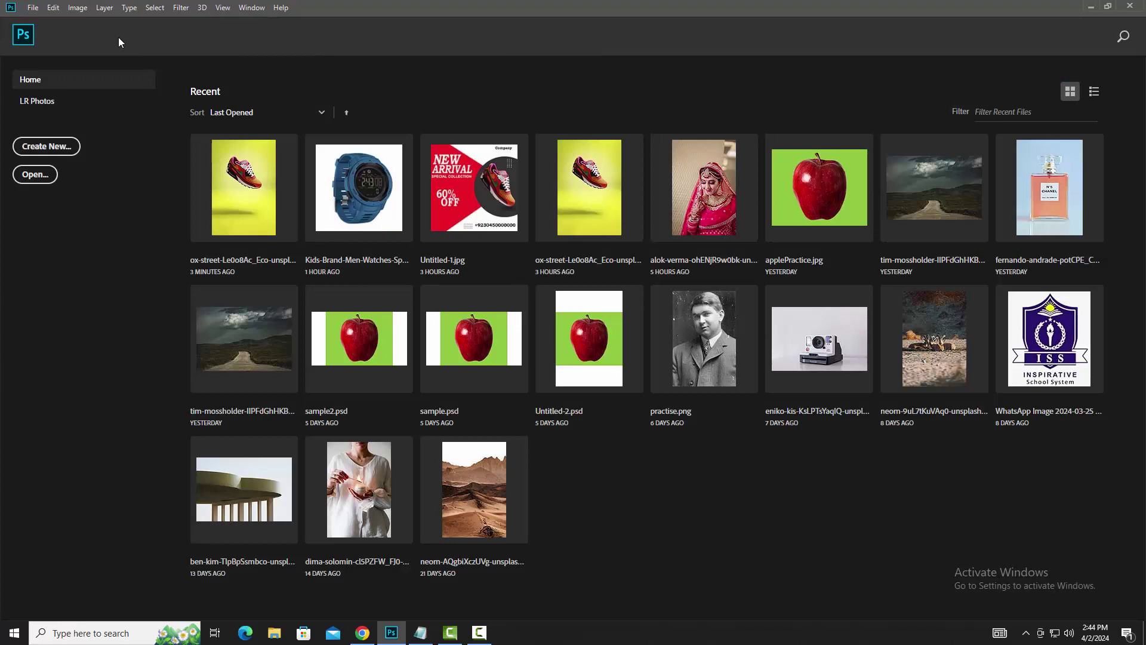
Step: Create a new white document with width and height set to 1500 pixels
left_click(48, 146)
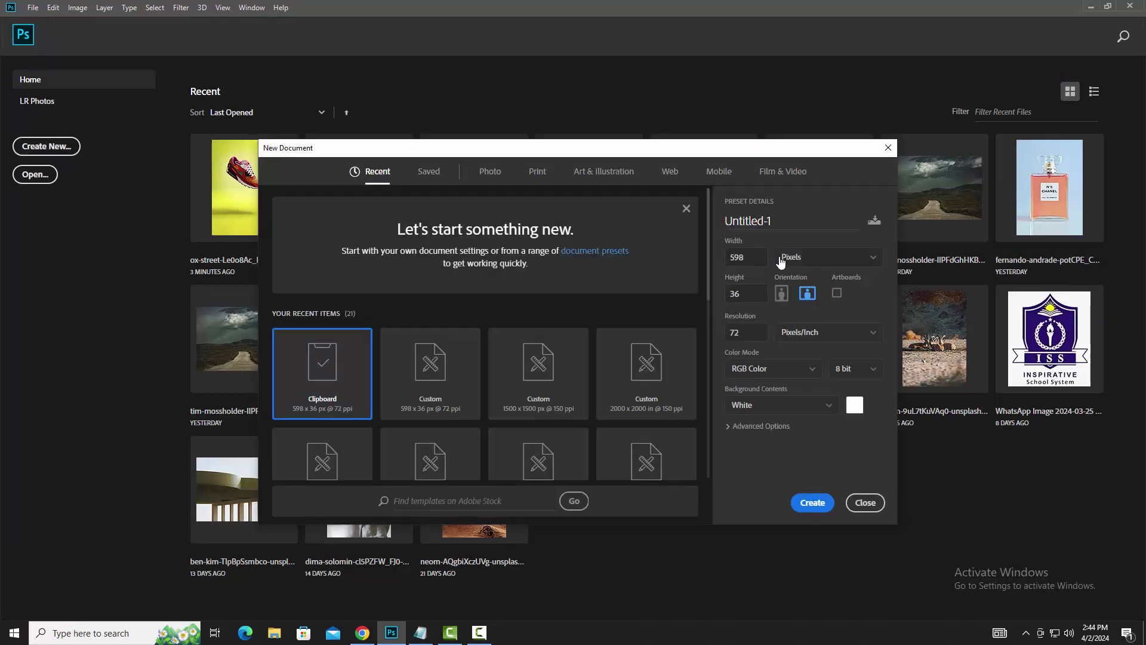
double_click(730, 259)
type("500")
double_click(751, 295)
type("150")
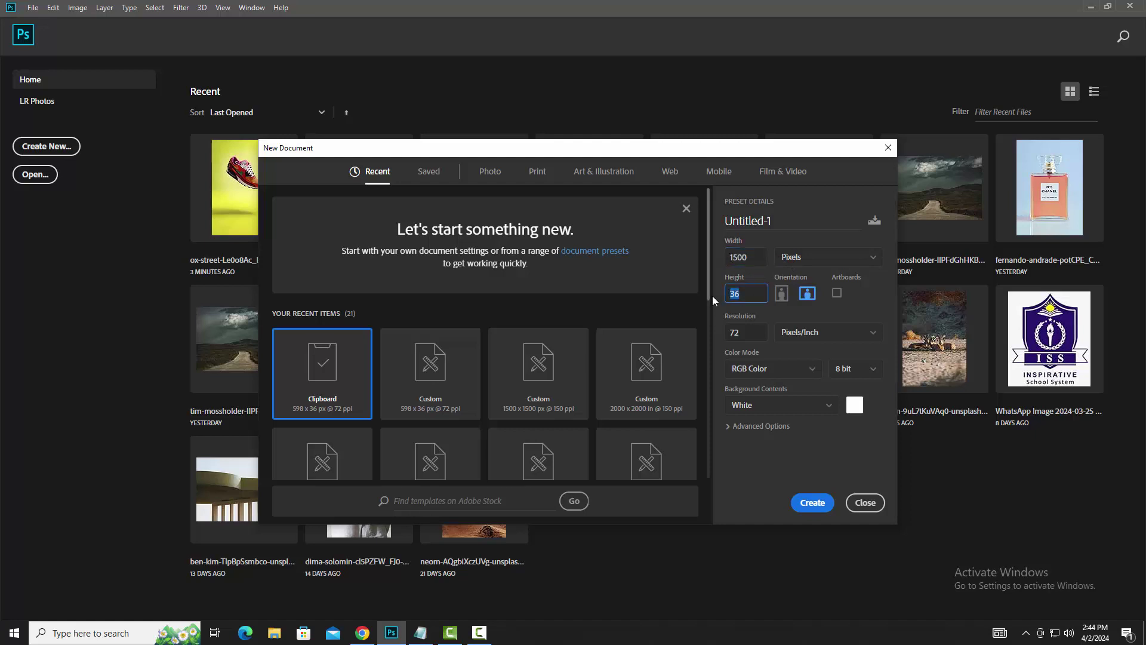
type("0")
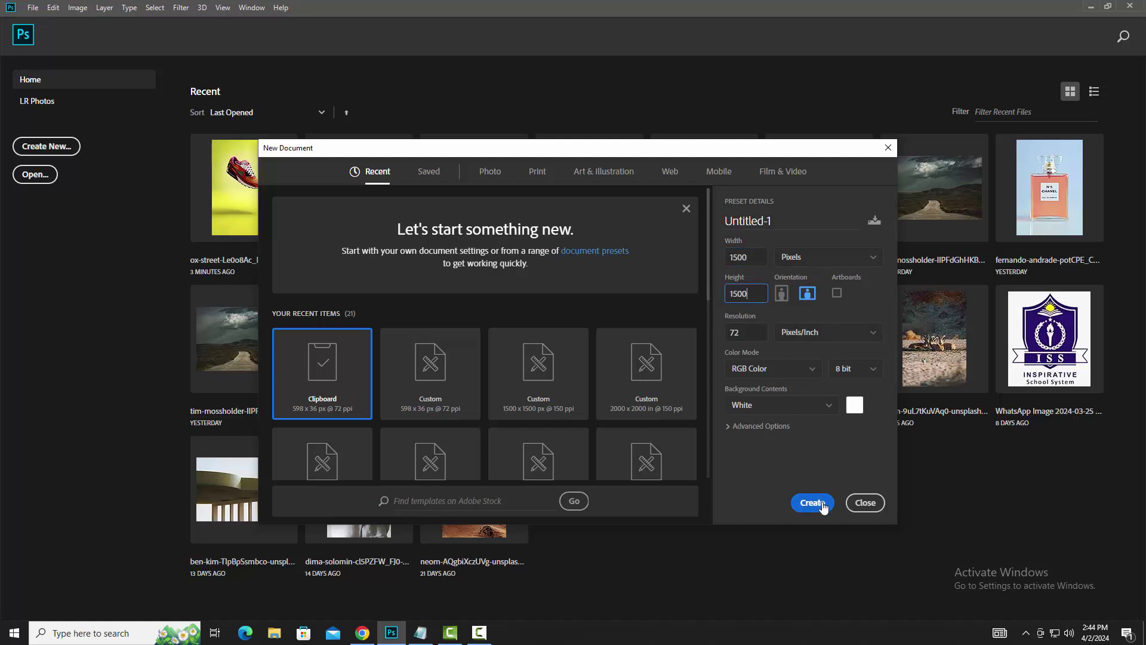
left_click(816, 503)
scroll(476, 317, "down", 1)
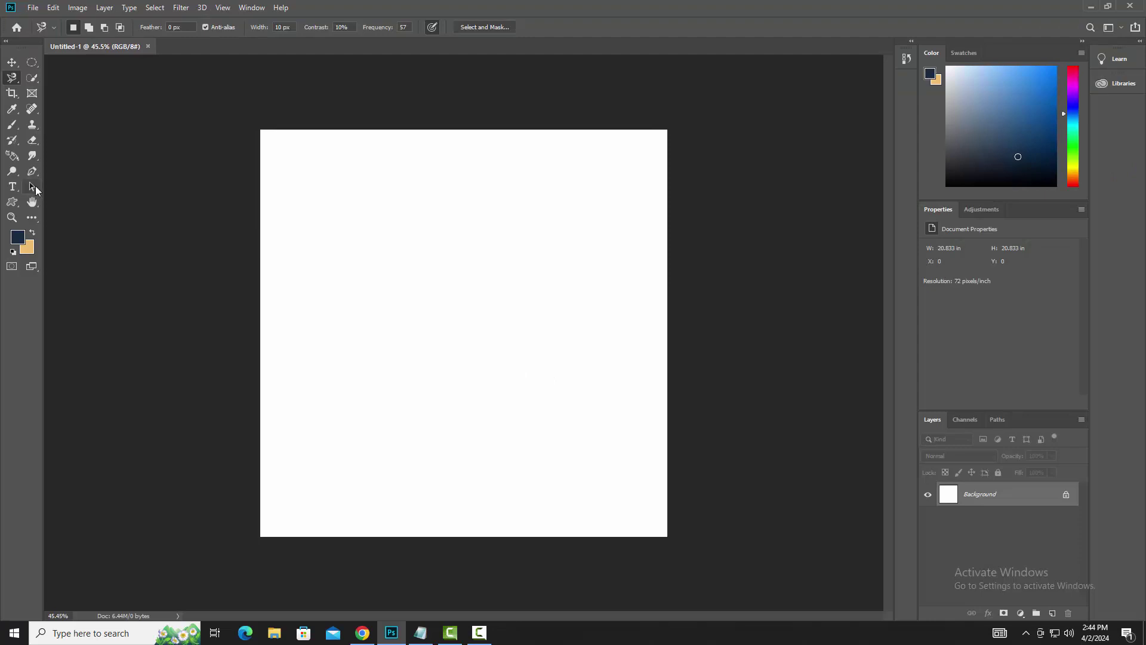
Step: Draw a rectangle in the canvas's upper middle and fill it yellow
left_click(12, 202)
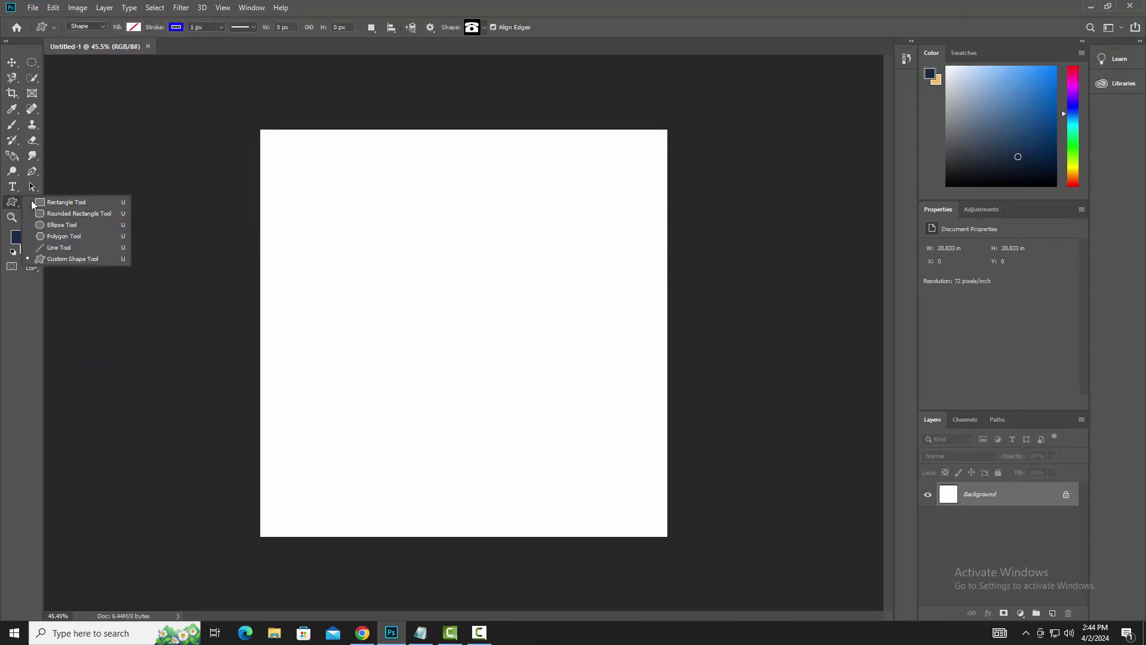
left_click(36, 203)
left_click_drag(352, 239, 558, 338)
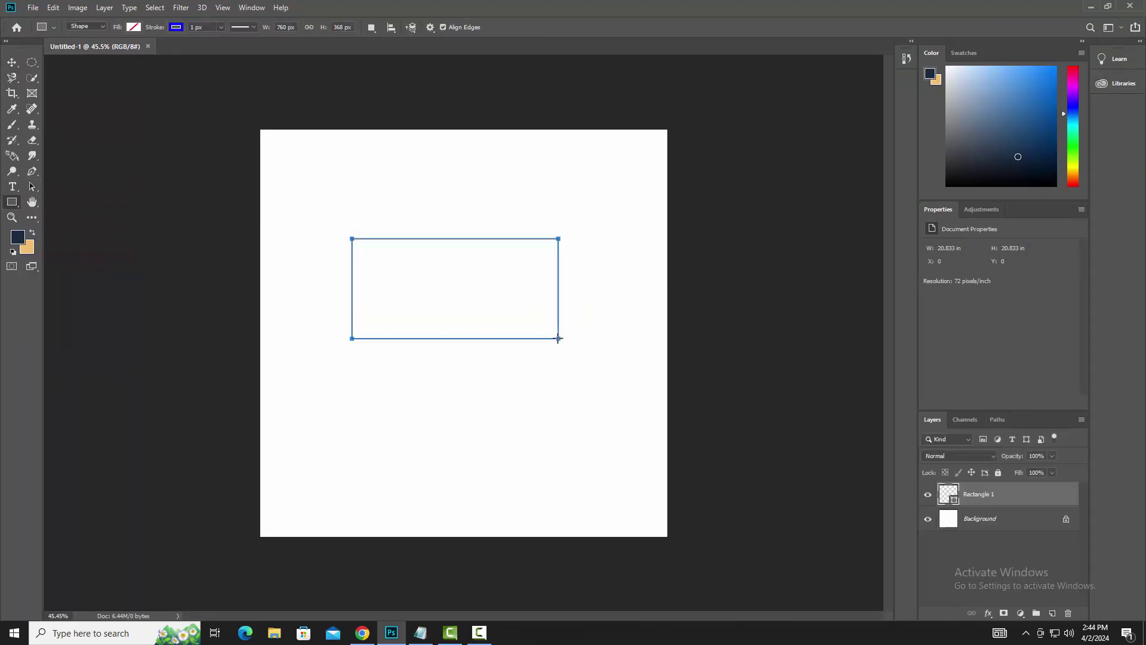
scroll(358, 230, "up", 2)
scroll(311, 197, "up", 3)
scroll(289, 192, "up", 3)
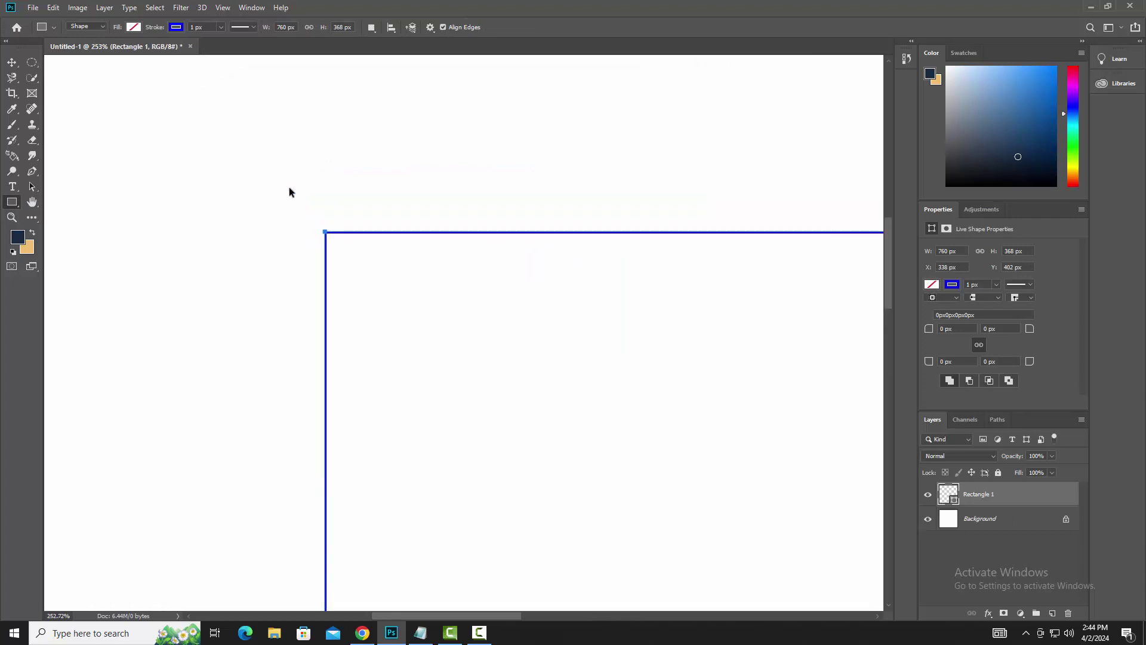
left_click(133, 27)
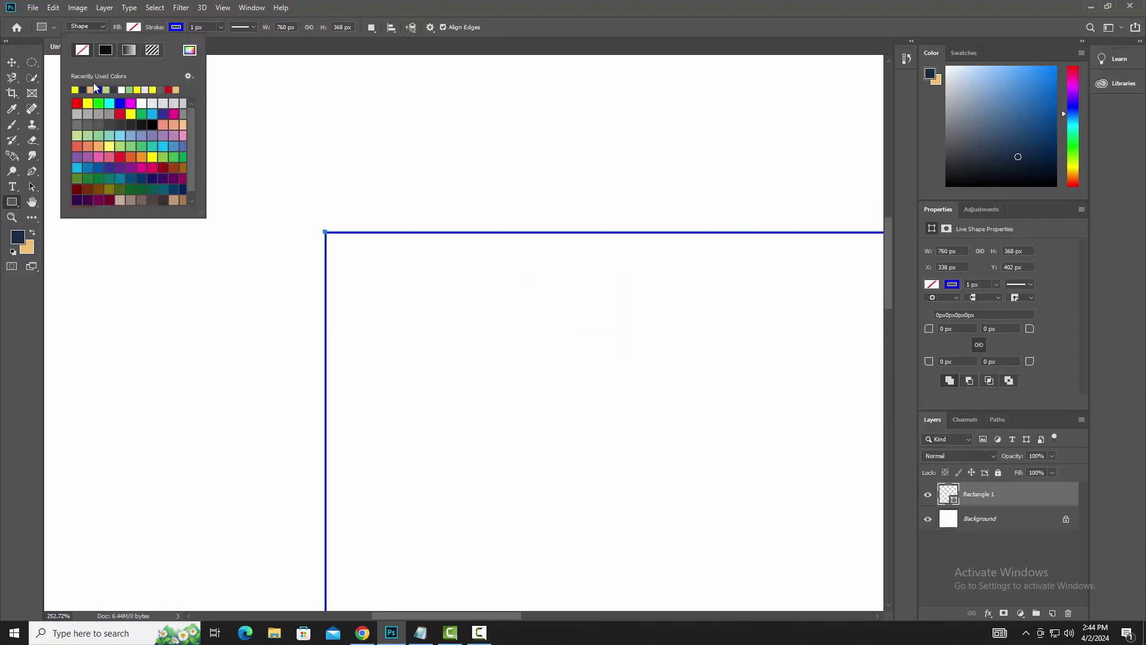
left_click(75, 90)
scroll(326, 228, "up", 5)
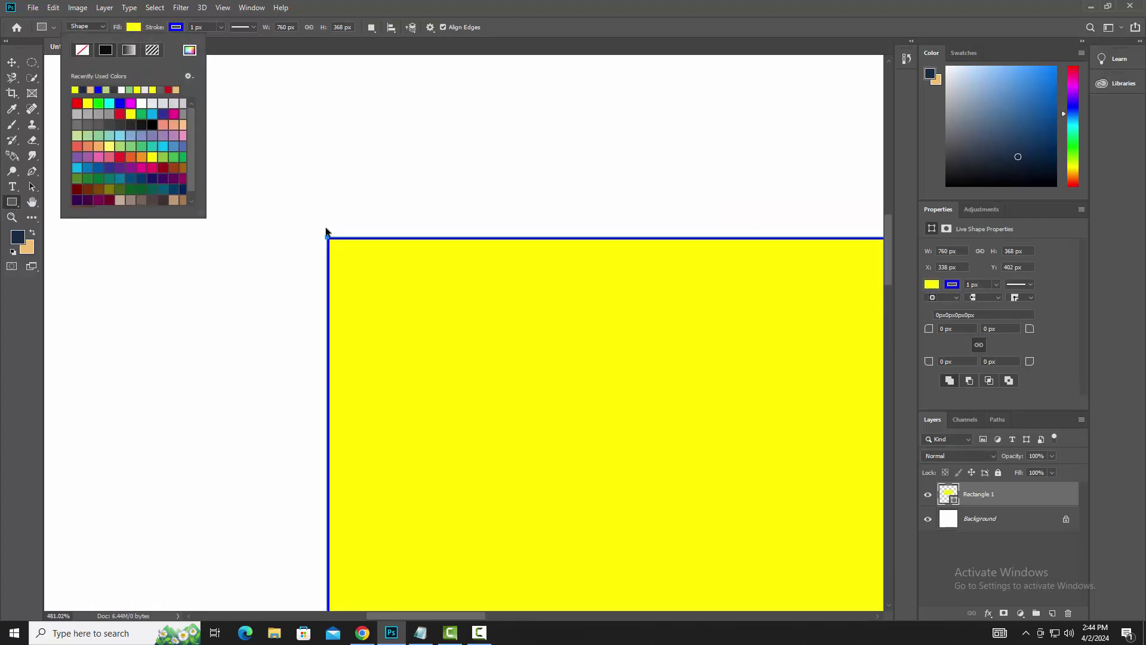
Step: Change the rectangle's stroke from blue to cyan at 1.22 px width
left_click(179, 27)
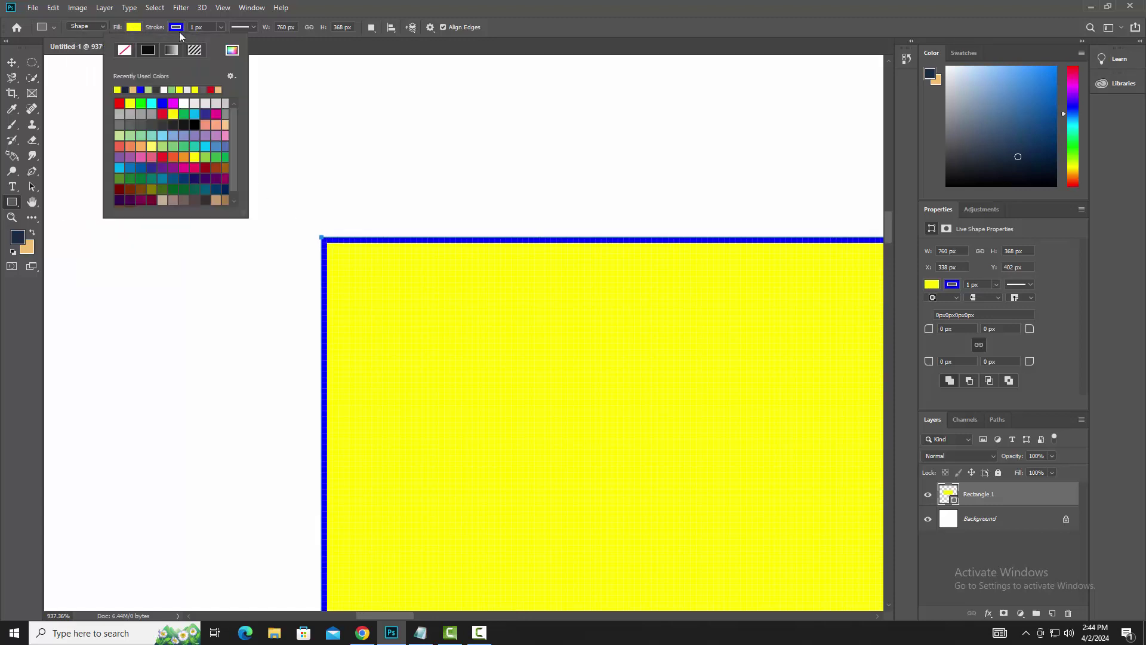
left_click(126, 50)
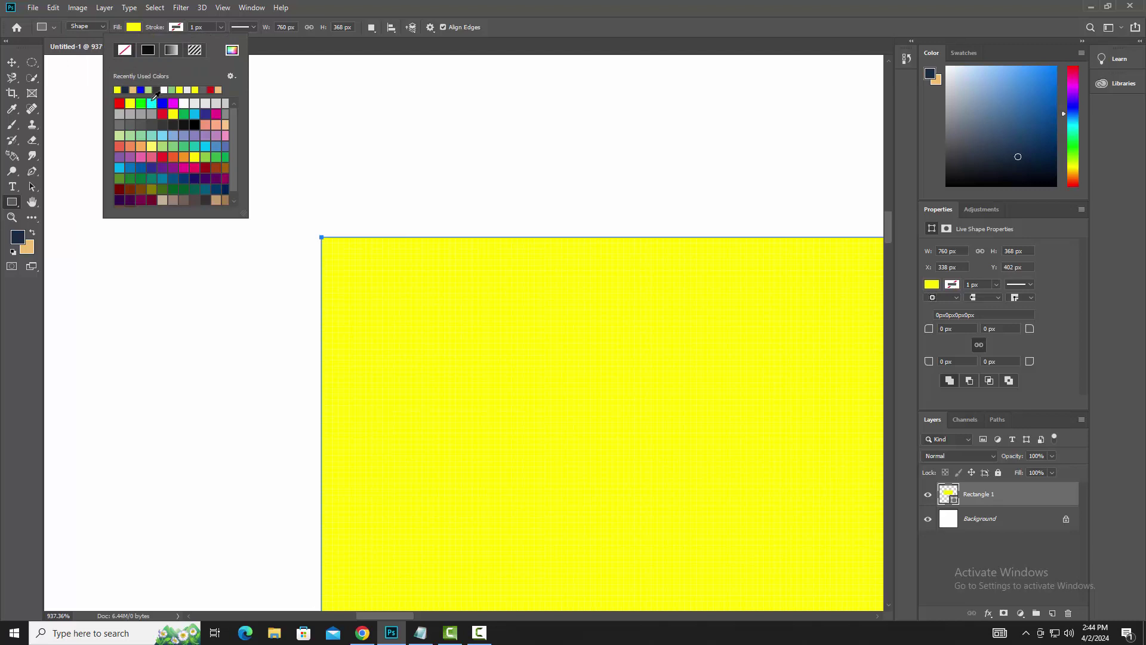
left_click(152, 102)
left_click(221, 27)
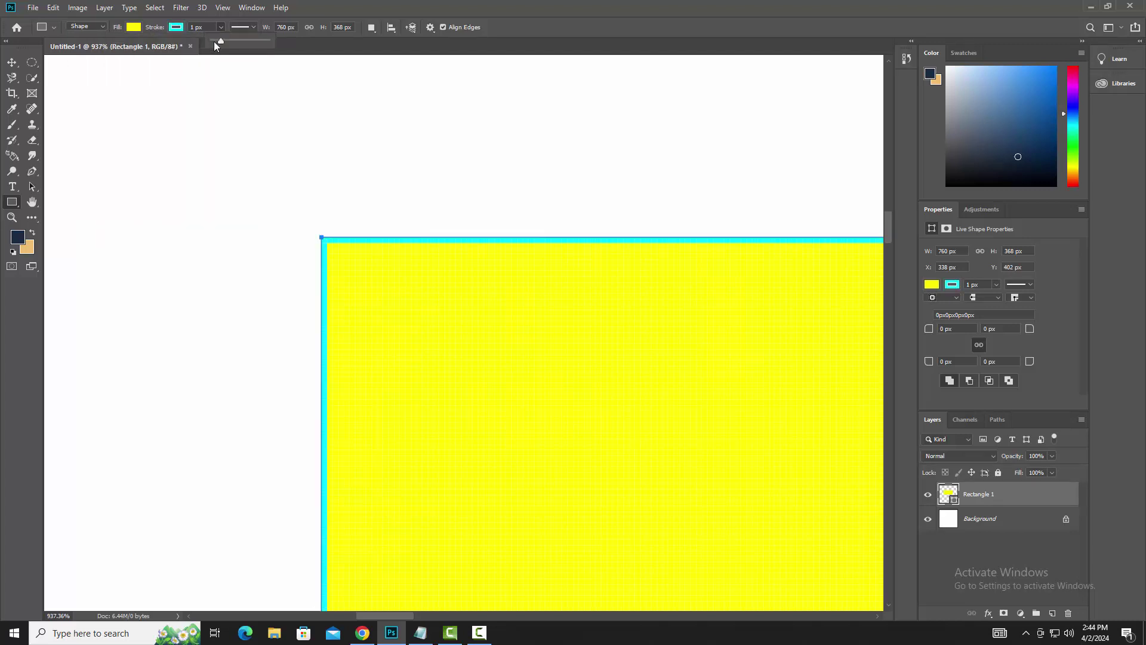
left_click_drag(227, 41, 220, 42)
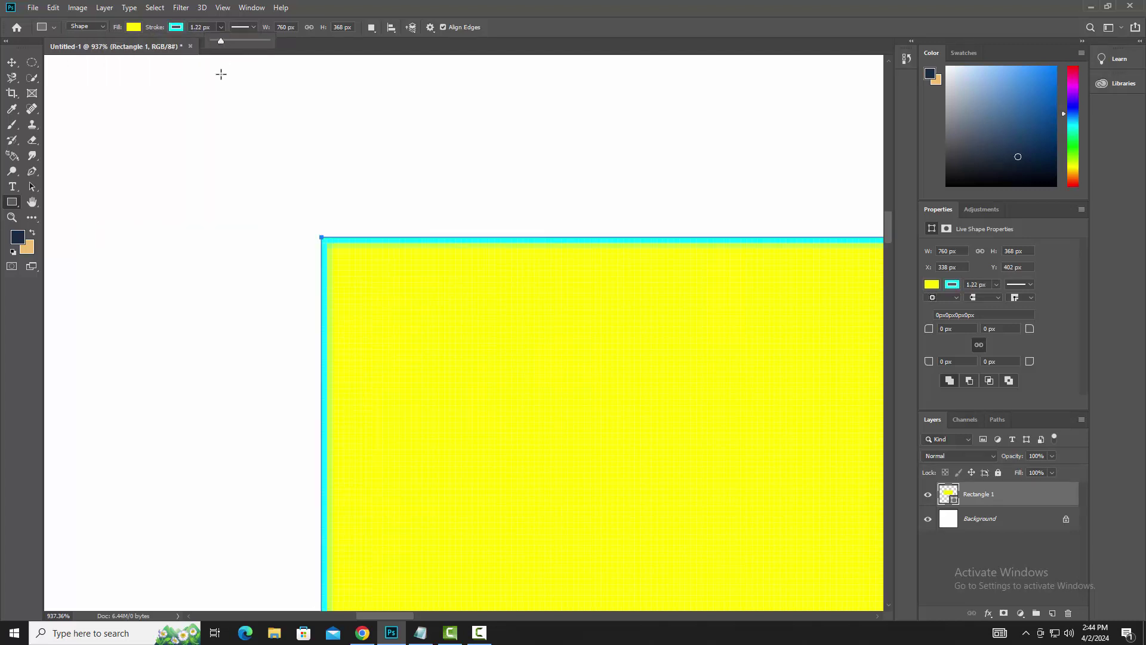
scroll(220, 170, "down", 5)
scroll(220, 171, "down", 2)
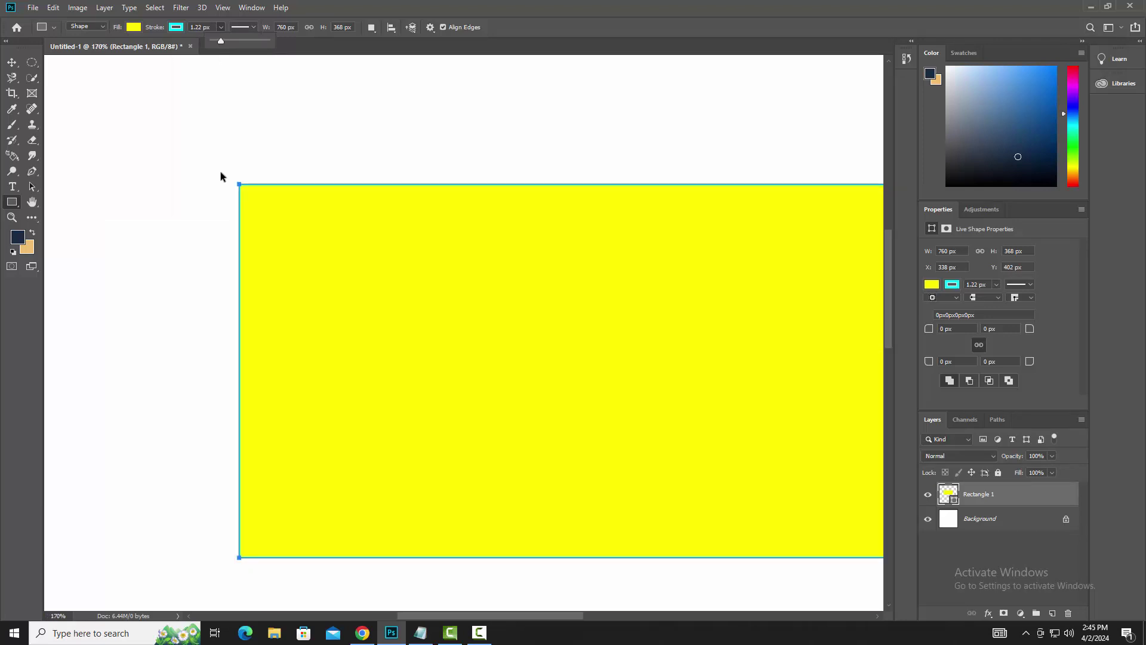
Step: Select the Custom Shape Tool, then return to the Move tool
left_click(10, 205)
left_click(70, 259)
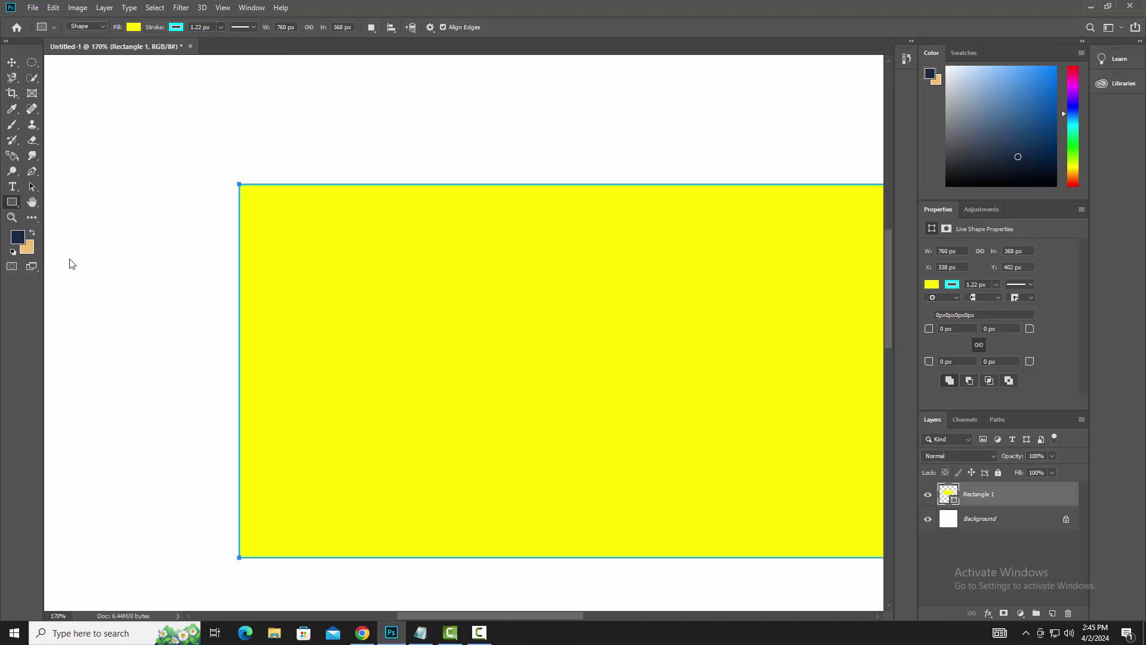
scroll(145, 245, "down", 2)
scroll(150, 242, "down", 1)
left_click(11, 63)
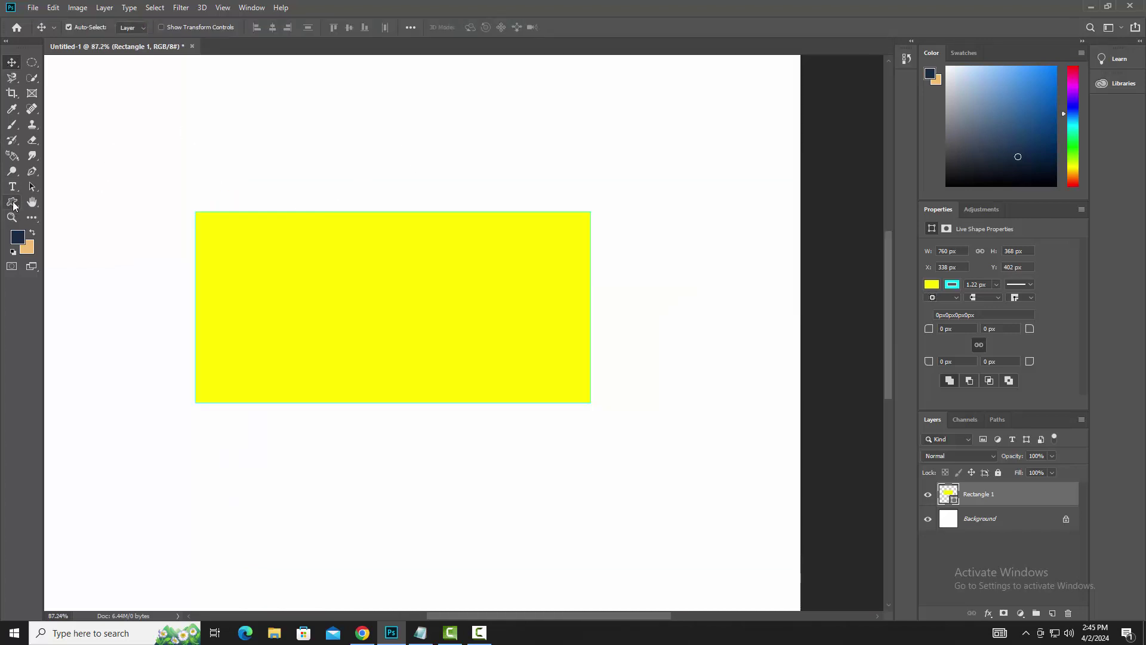
Step: Draw a rabbit custom shape above the yellow rectangle
left_click(13, 205)
left_click(71, 259)
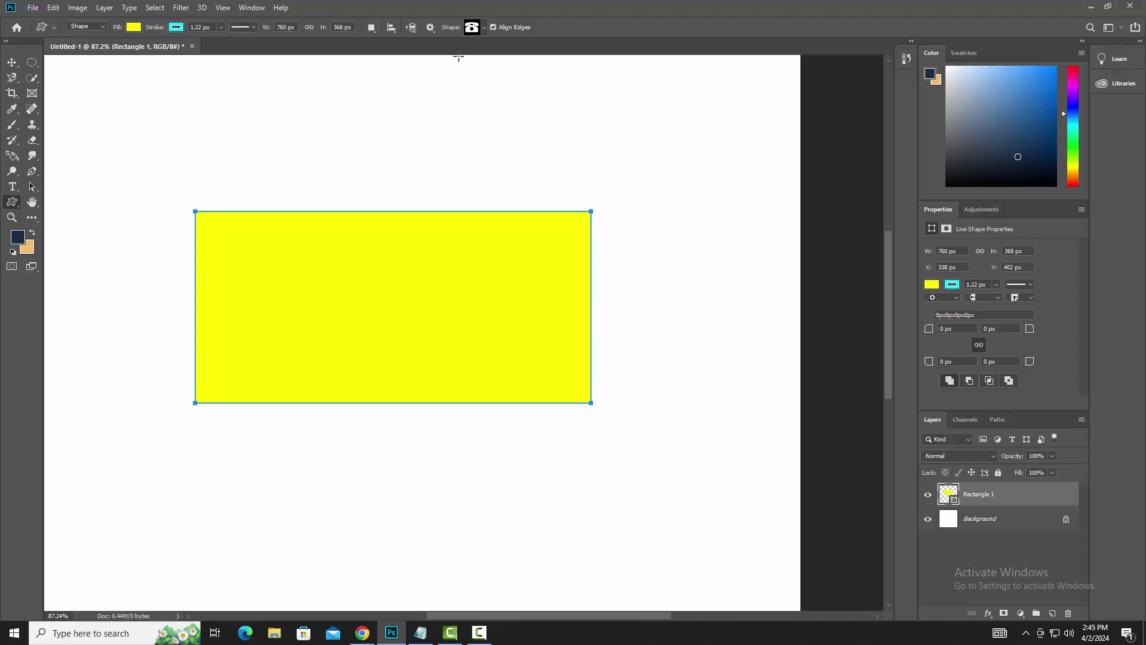
left_click(486, 28)
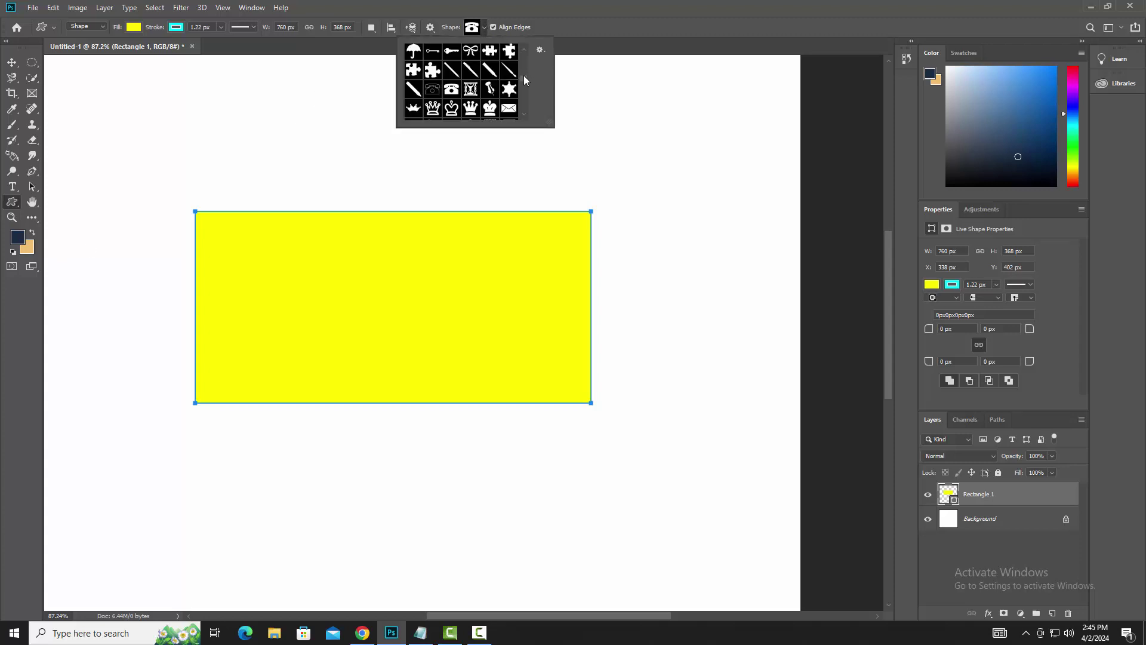
scroll(525, 72, "down", 5)
left_click(509, 53)
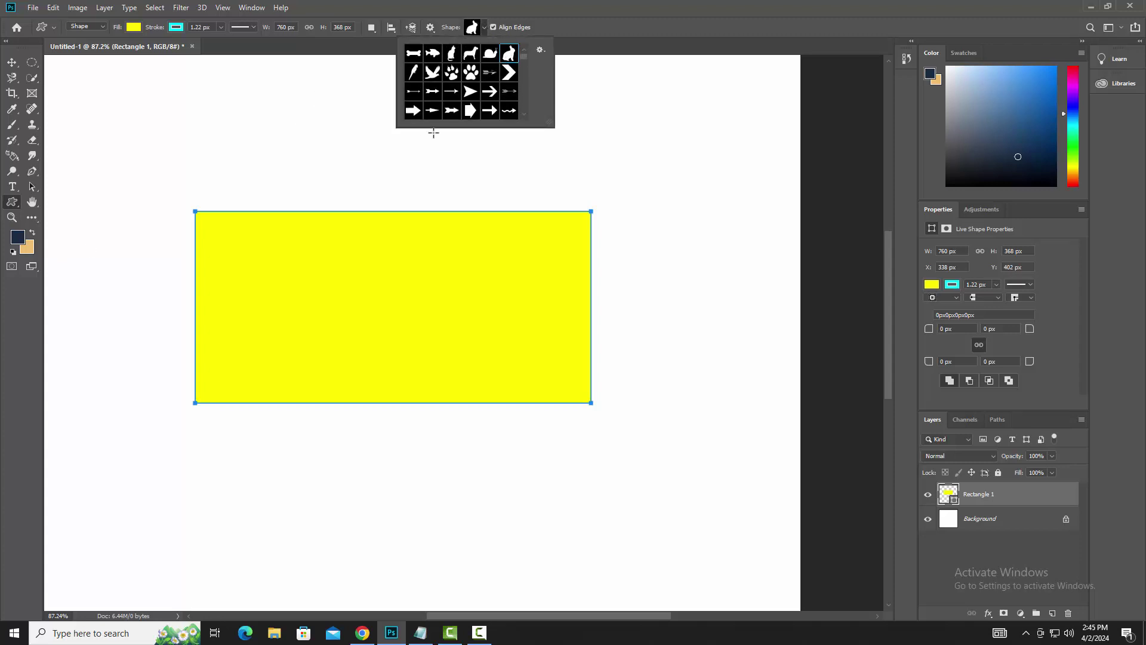
left_click_drag(239, 103, 304, 203)
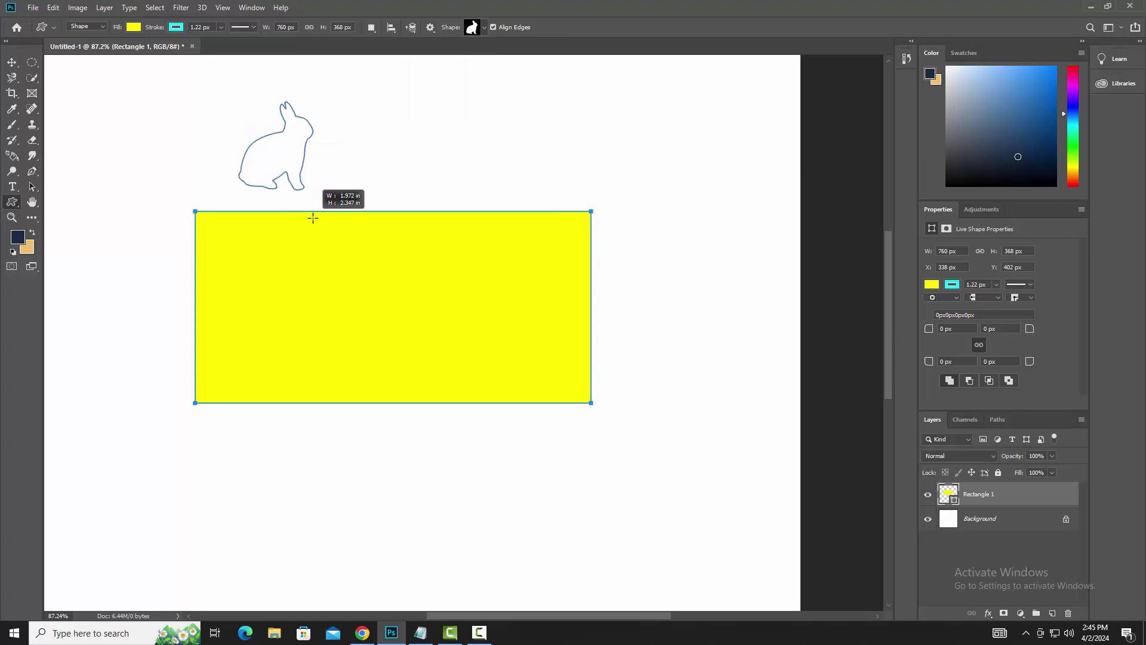
left_click_drag(303, 204, 319, 209)
left_click(12, 63)
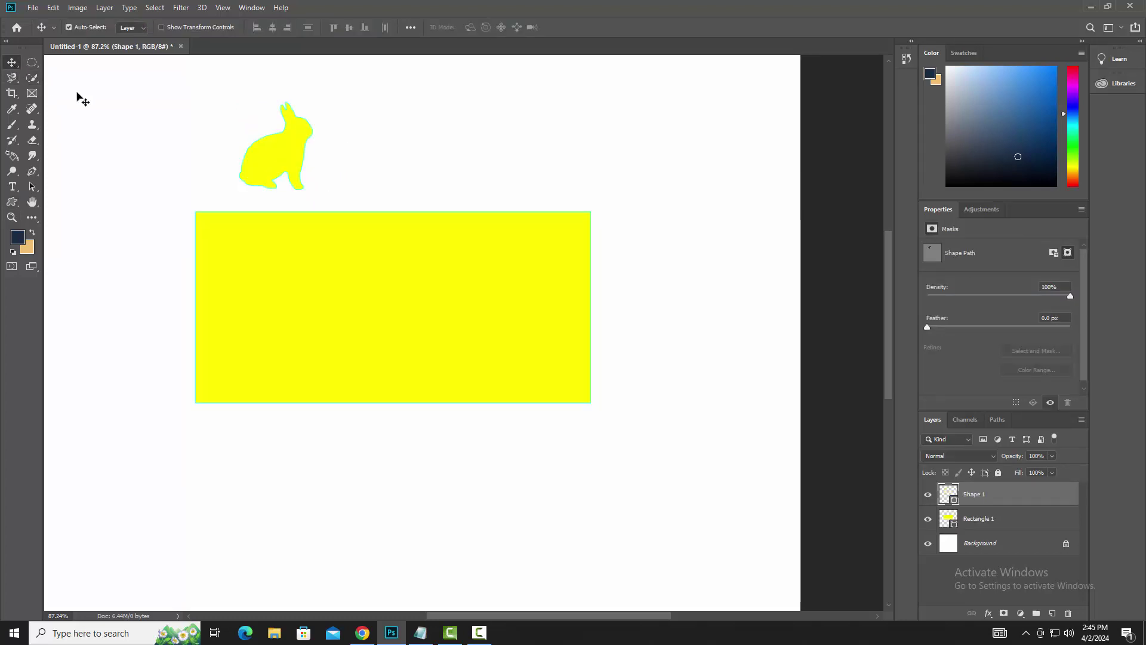
Step: Remove the cyan outline from the rabbit shape
scroll(216, 93, "up", 6)
scroll(192, 71, "up", 3)
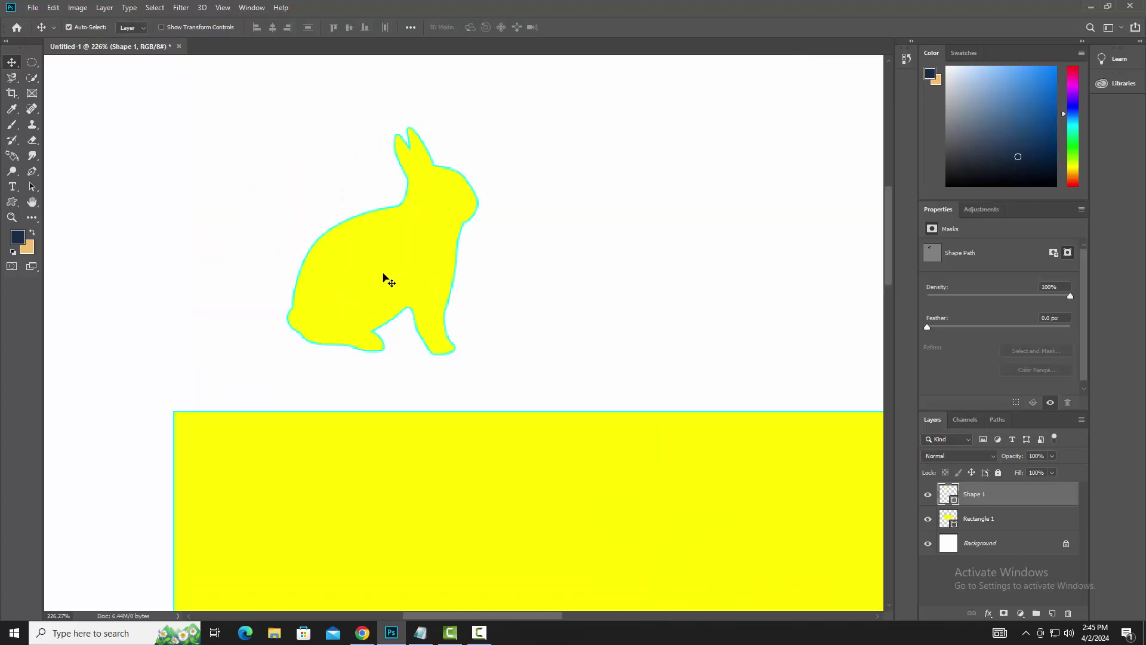
left_click(12, 202)
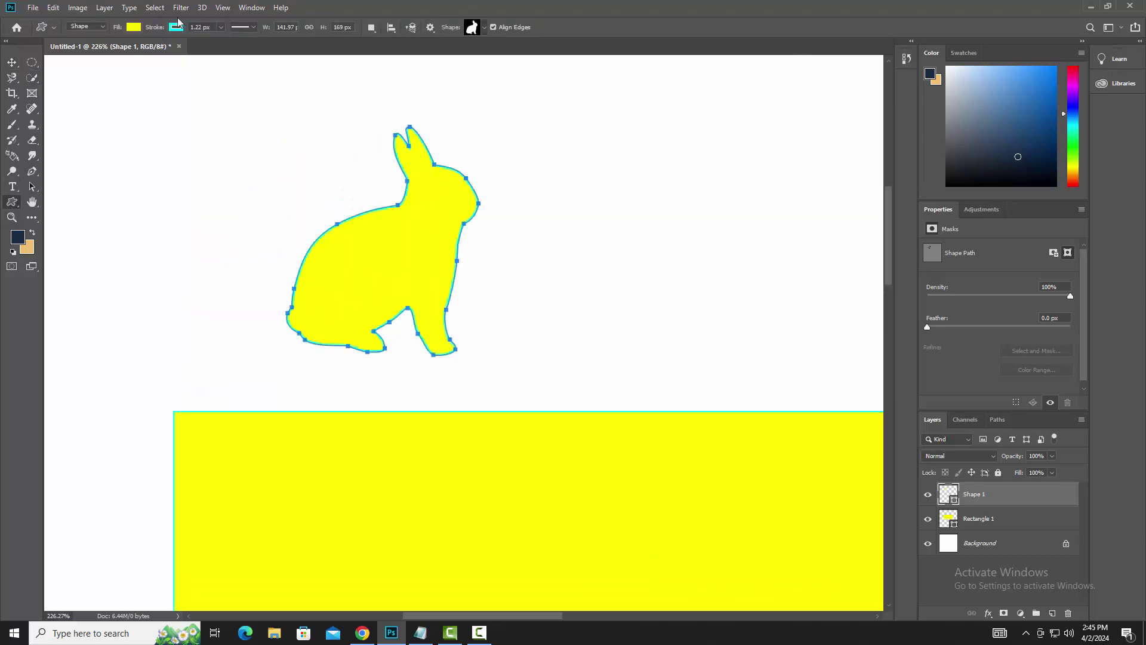
left_click(178, 28)
left_click(126, 54)
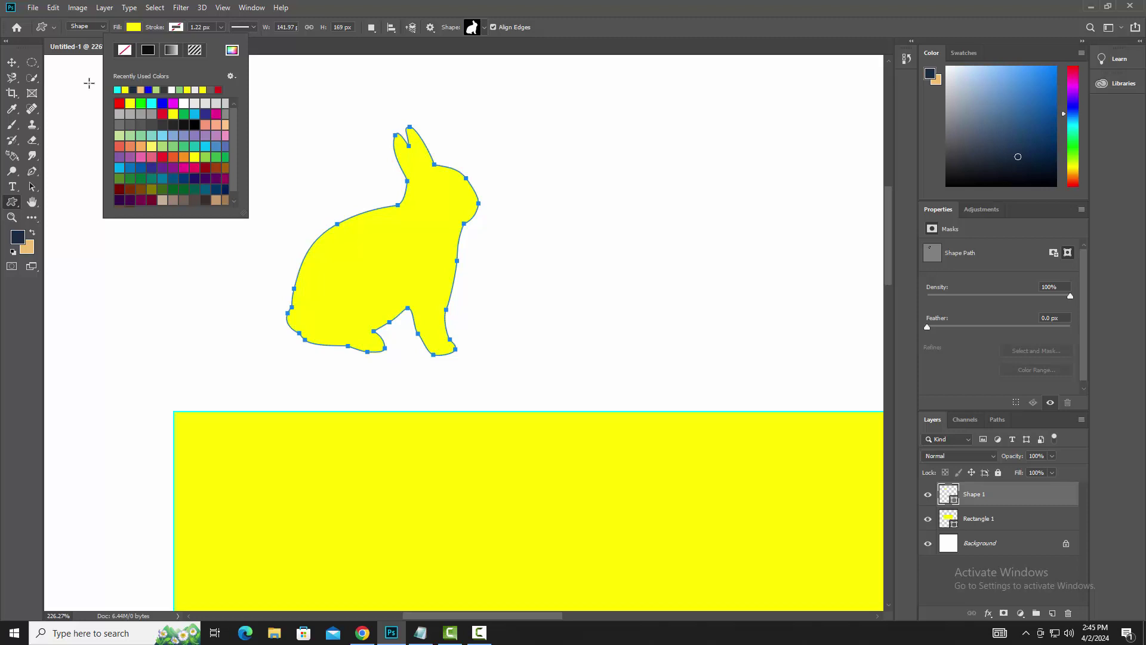
left_click(12, 63)
Step: Select both the rabbit and rectangle layers and delete them
scroll(220, 146, "down", 1)
scroll(220, 145, "down", 2)
scroll(182, 135, "down", 1)
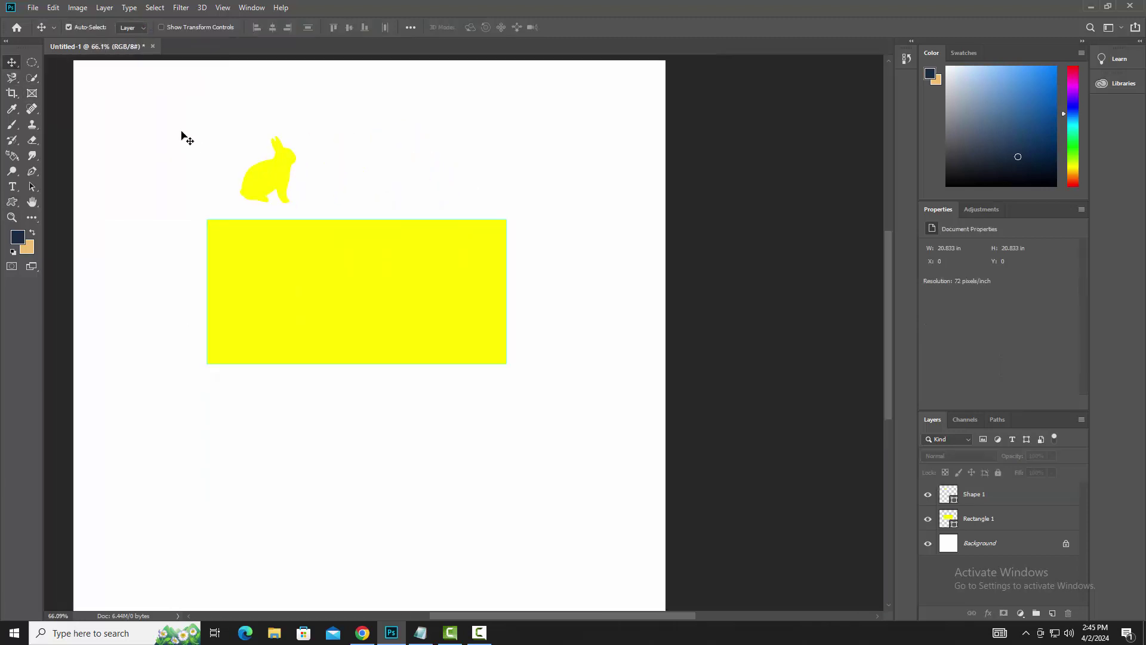
left_click_drag(181, 132, 527, 373)
key("Delete")
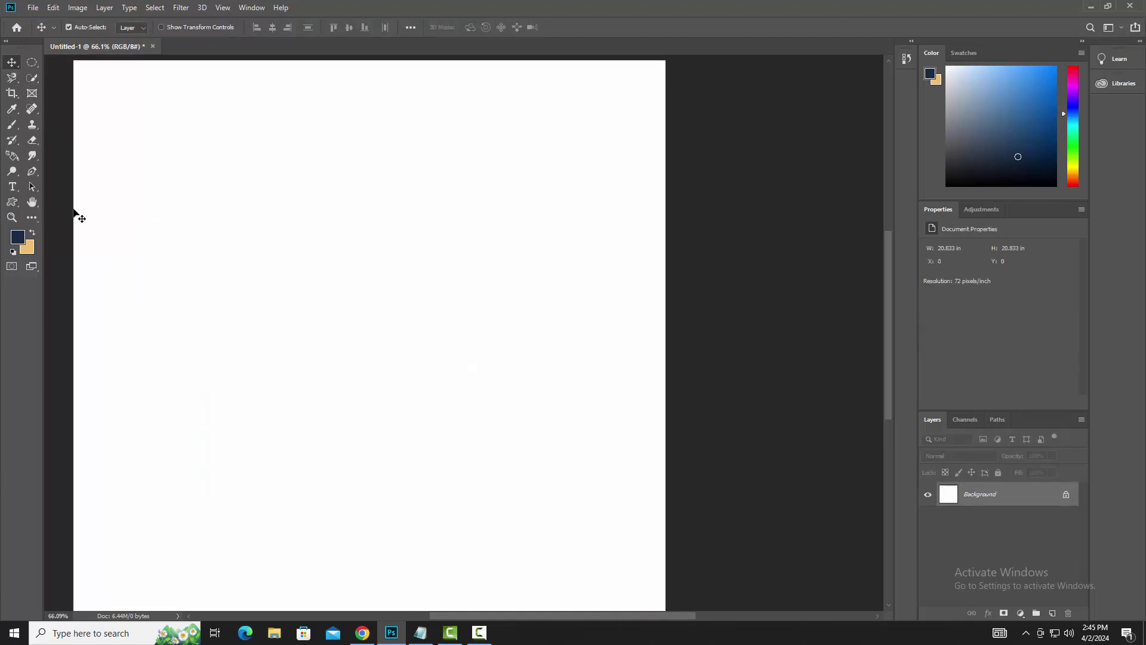
Step: Add a name as Arial text on the canvas and shift it to the right
left_click(18, 201)
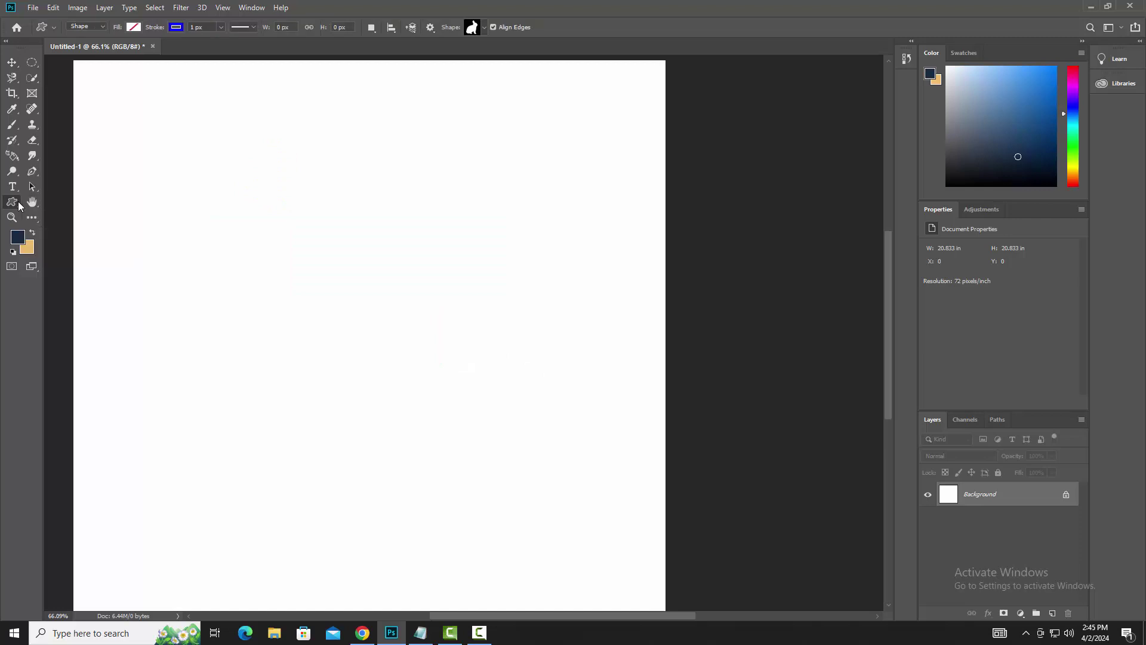
left_click(12, 186)
left_click(195, 207)
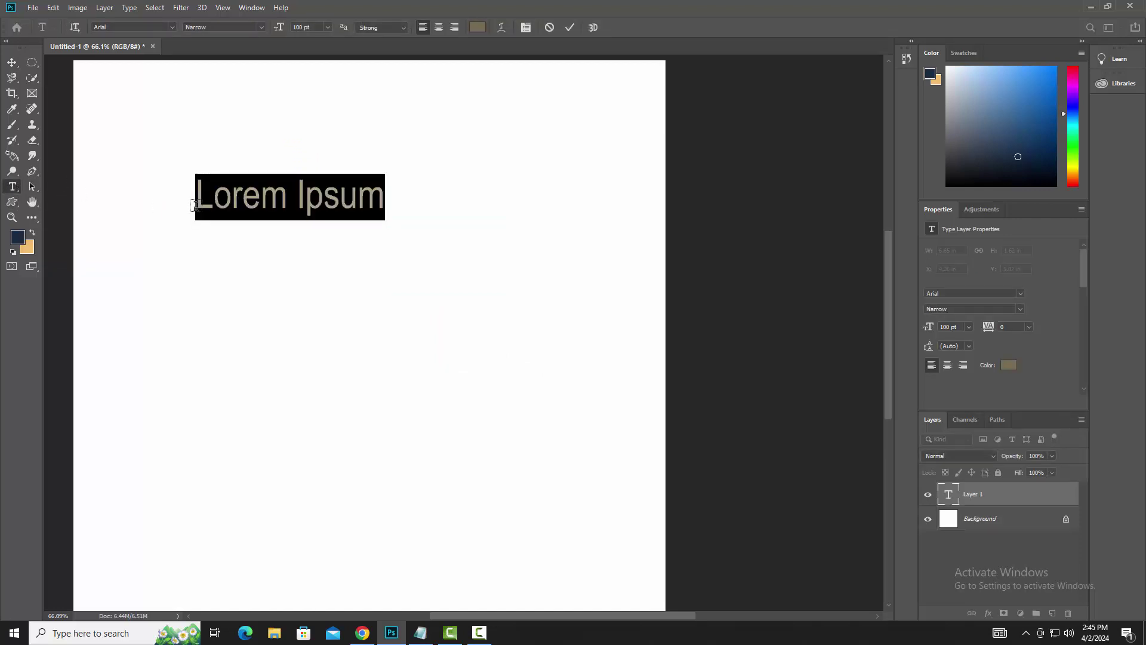
type("Fa")
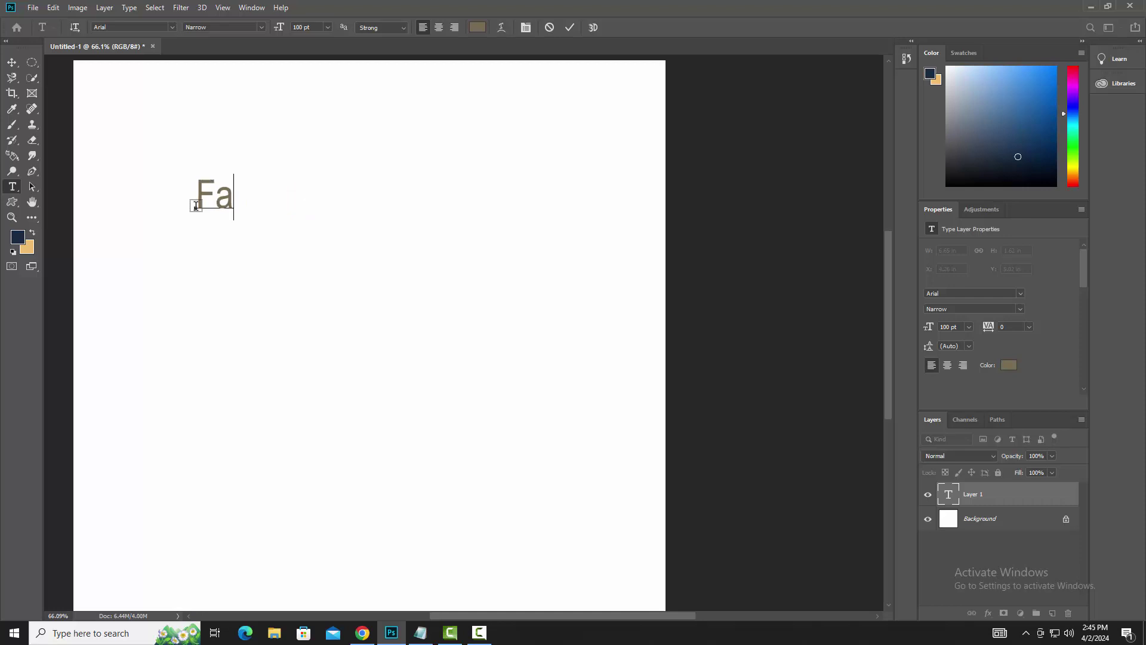
key("BackSpace")
type("aisal")
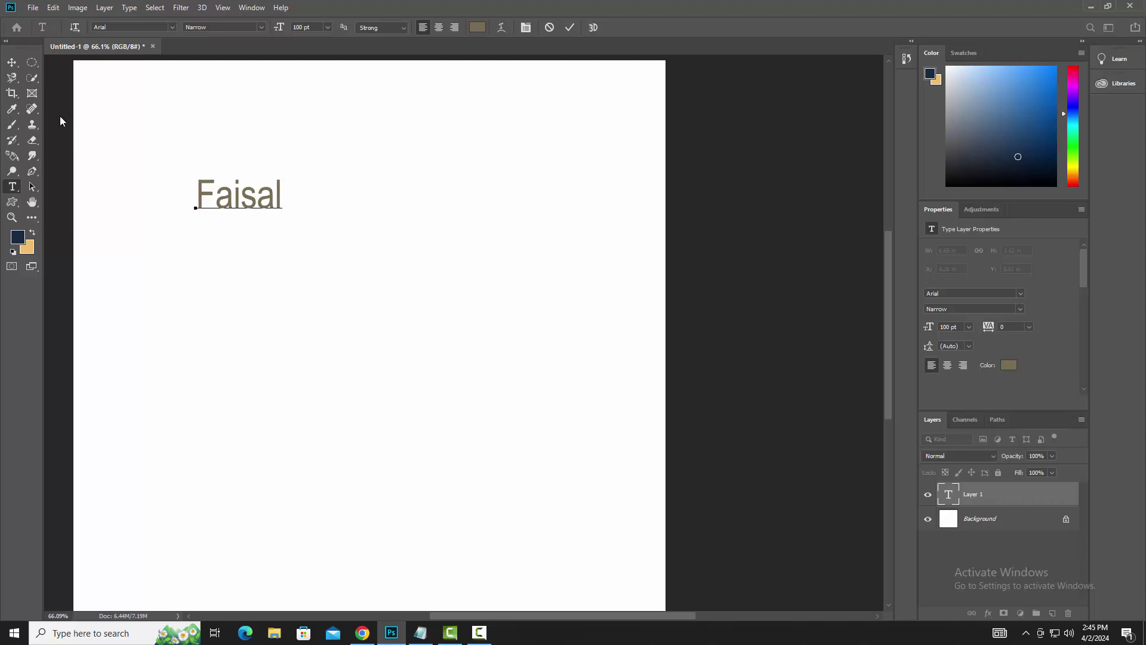
left_click(12, 62)
left_click_drag(239, 200, 308, 200)
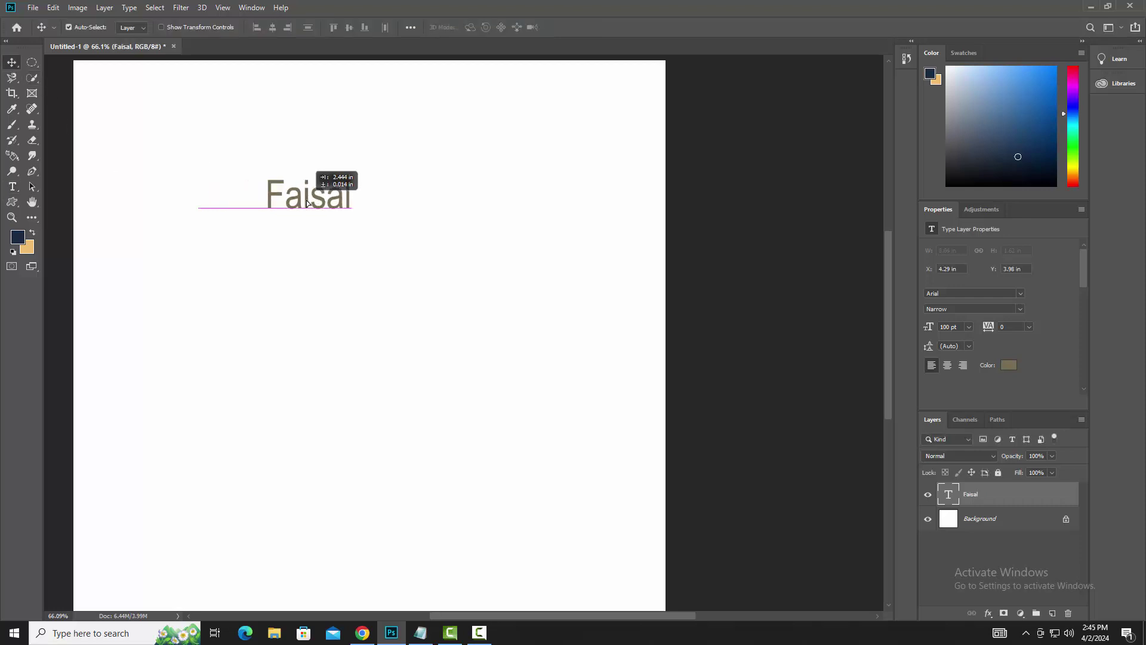
left_click(12, 186)
Step: Set the name text to Arimo, move it right, and start a Free Transform to enlarge it
double_click(335, 198)
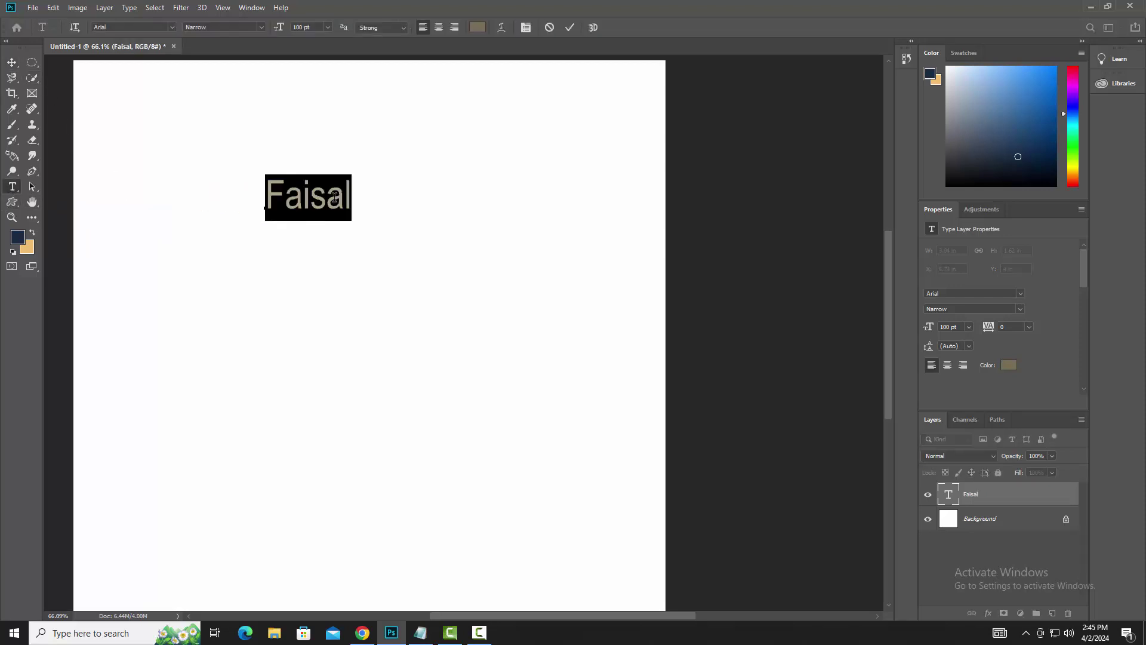
left_click(173, 28)
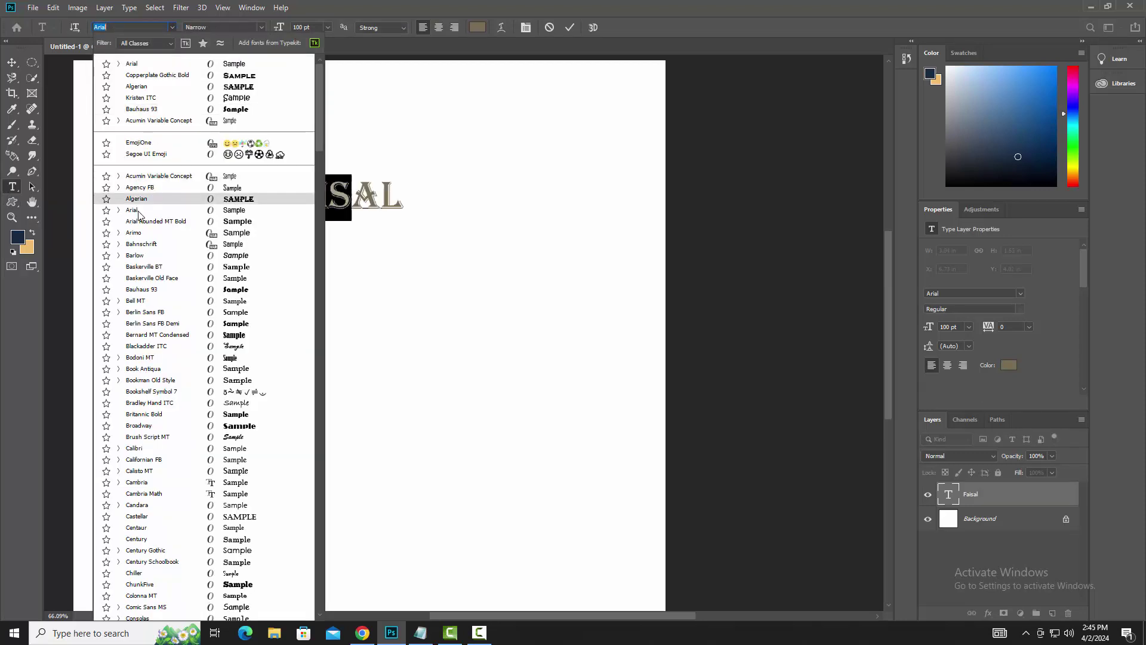
left_click(138, 232)
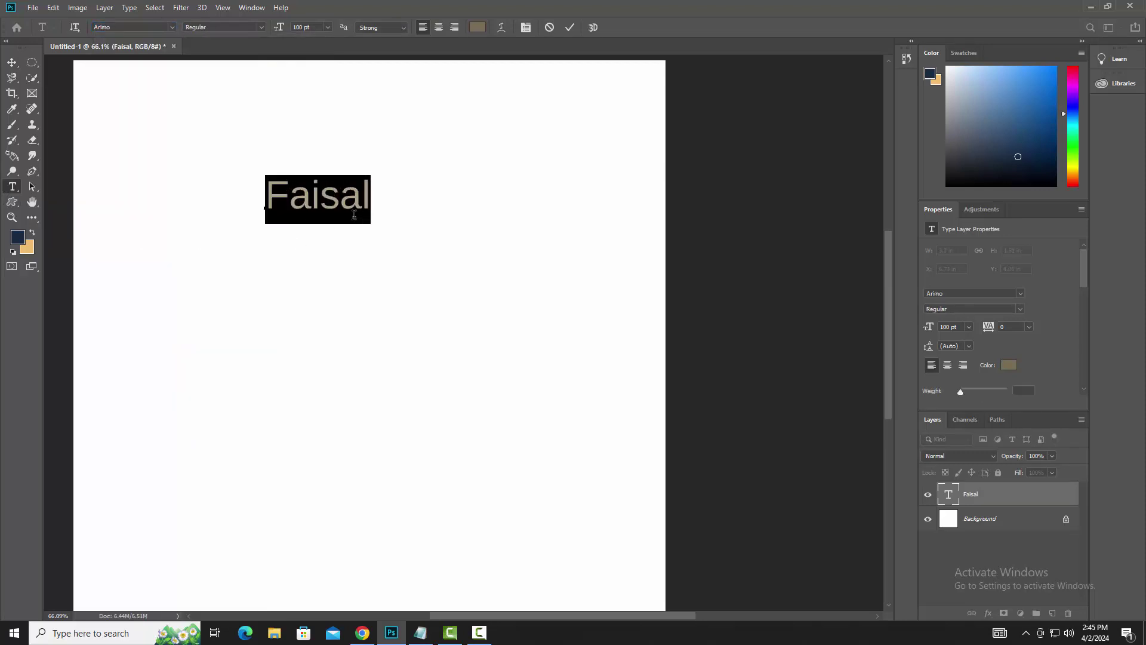
left_click(12, 62)
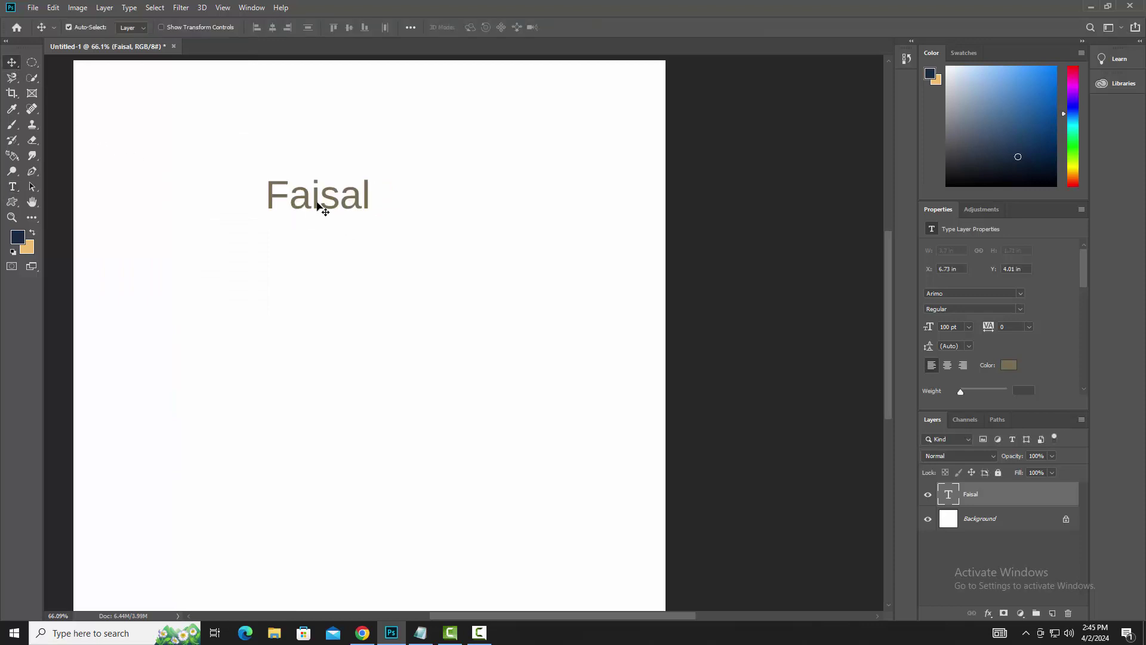
mouse_move(320, 209)
left_mouse_down()
mouse_move(402, 208)
mouse_move(554, 317)
mouse_move(493, 223)
left_mouse_up()
key("ctrl+t")
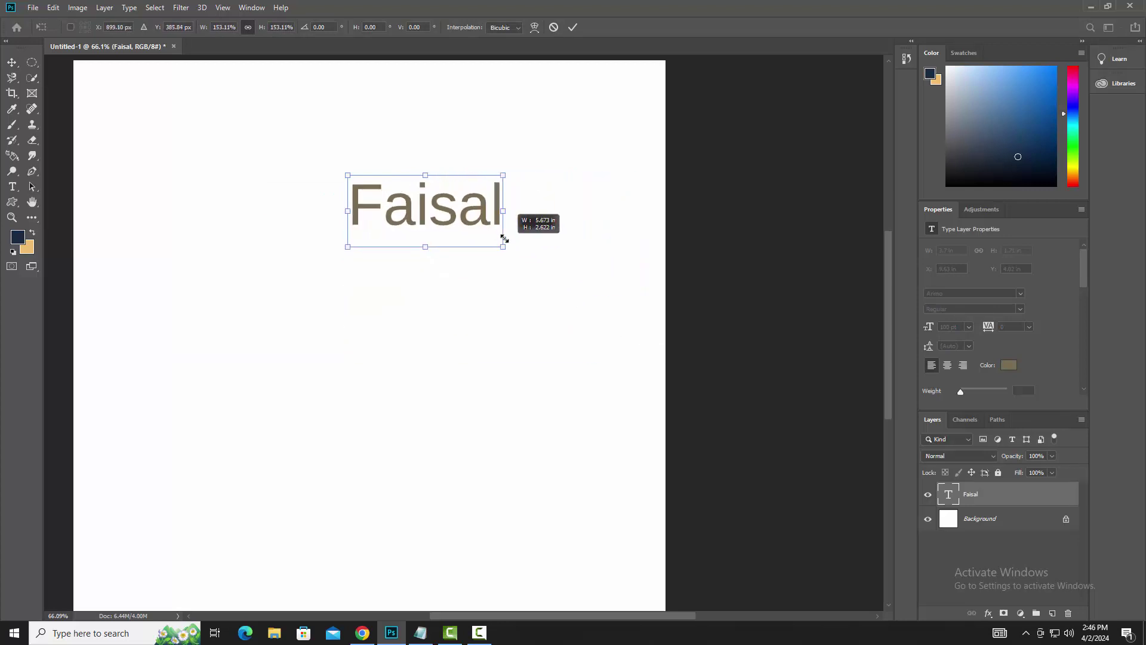
Step: Enlarge the Faisal text and set its font size to 155 pt
left_click_drag(499, 229, 504, 235)
key("Return")
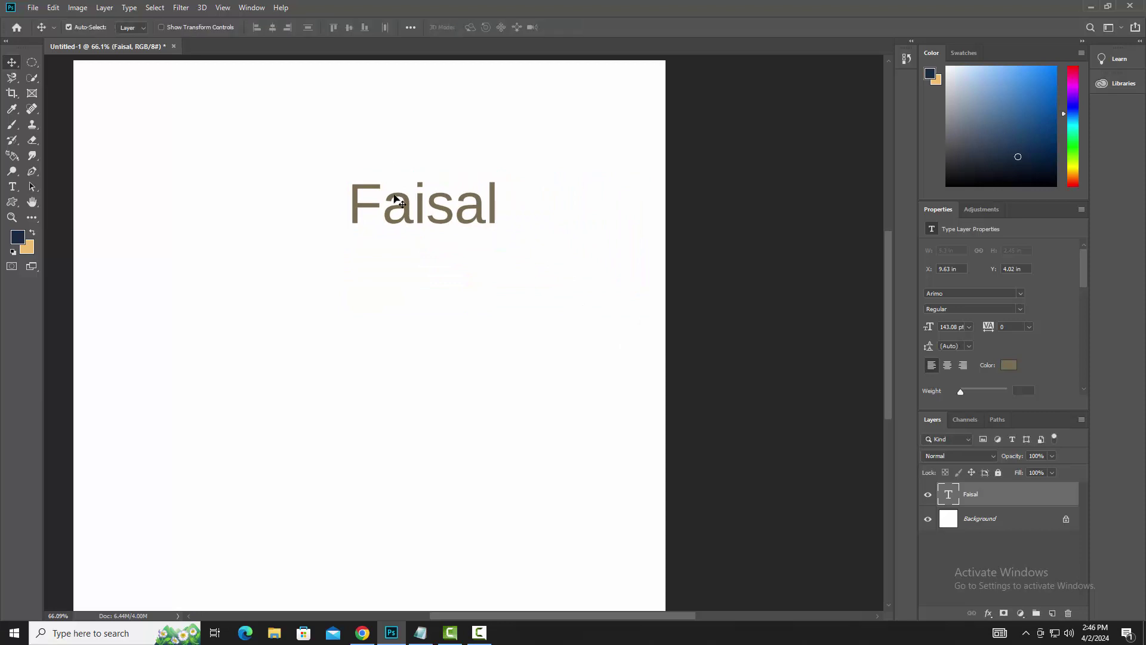
left_click(12, 186)
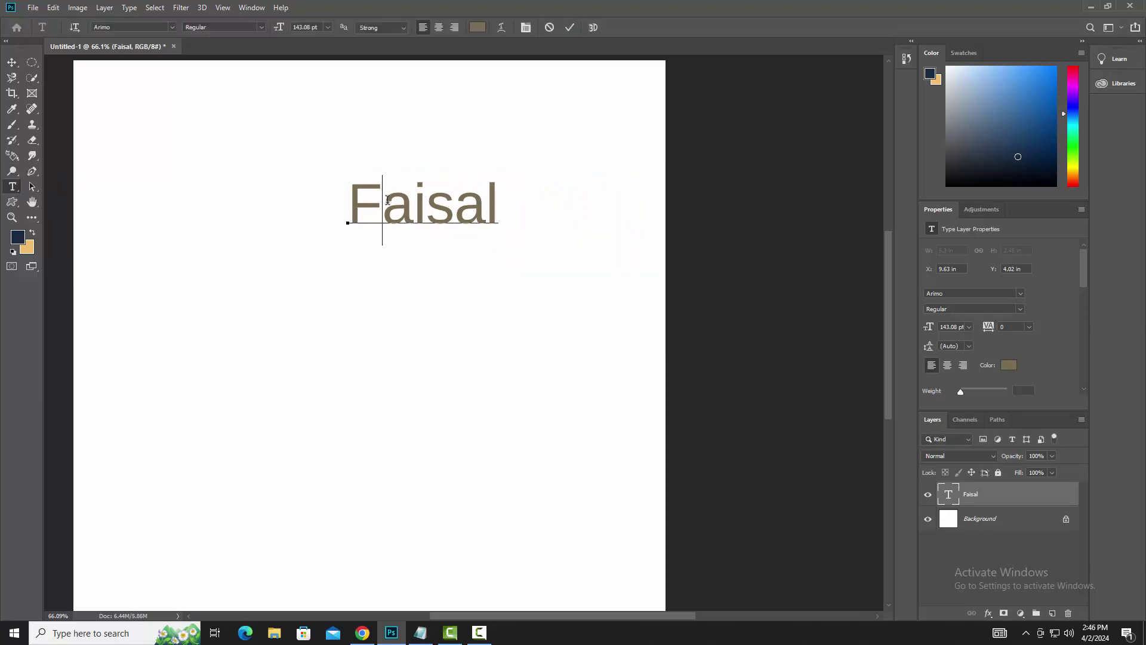
double_click(384, 203)
left_click(327, 28)
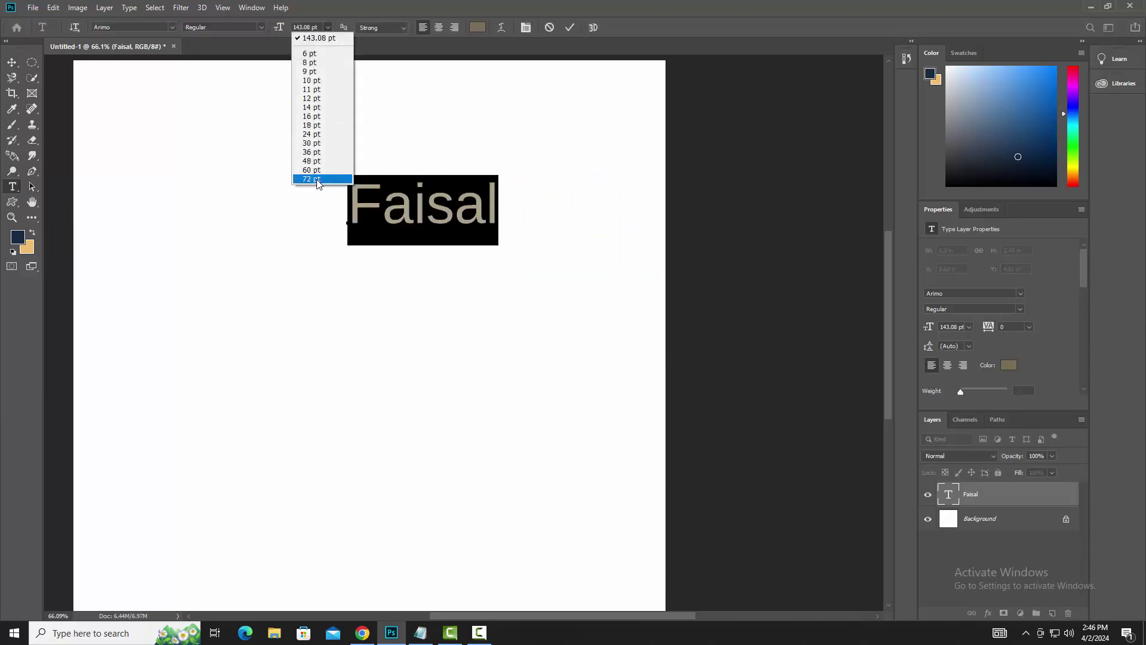
left_click(307, 28)
type("155")
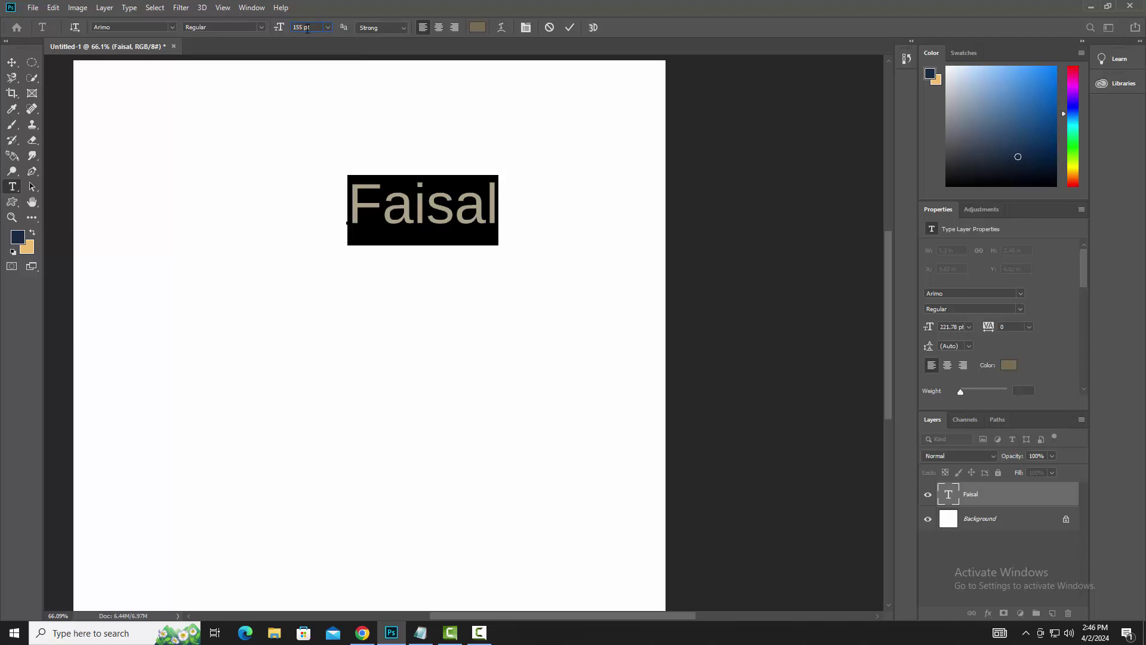
key("Return")
Step: Change the Faisal text colour to purple and bring up the Warp Text settings
left_click(478, 27)
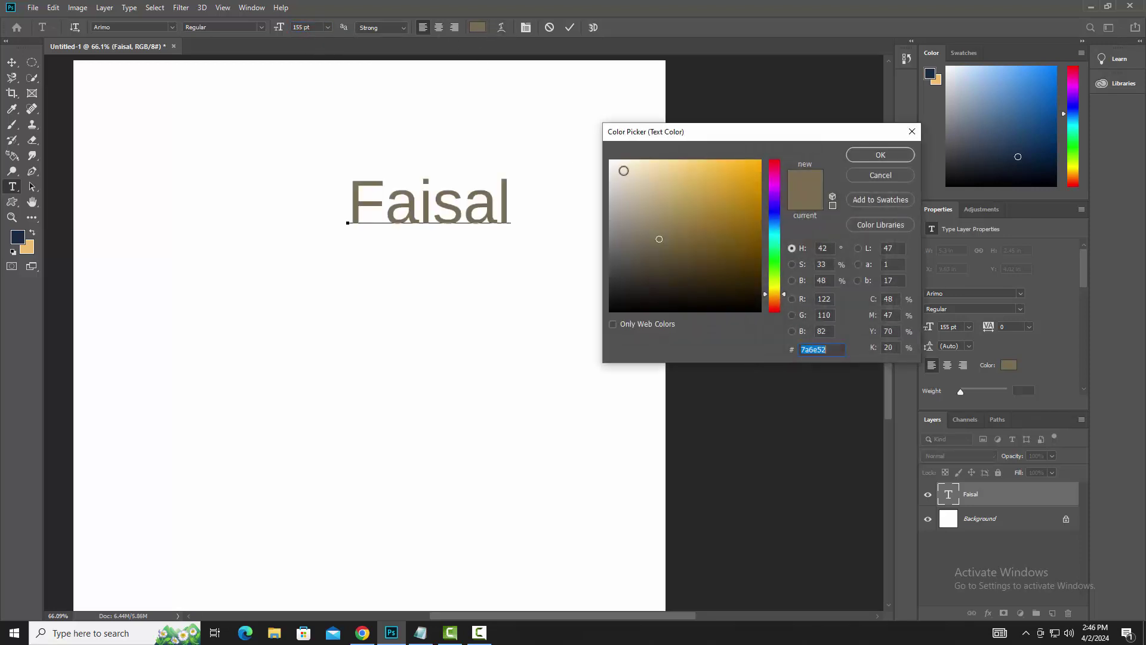
left_click(623, 170)
left_click(705, 188)
left_click(773, 198)
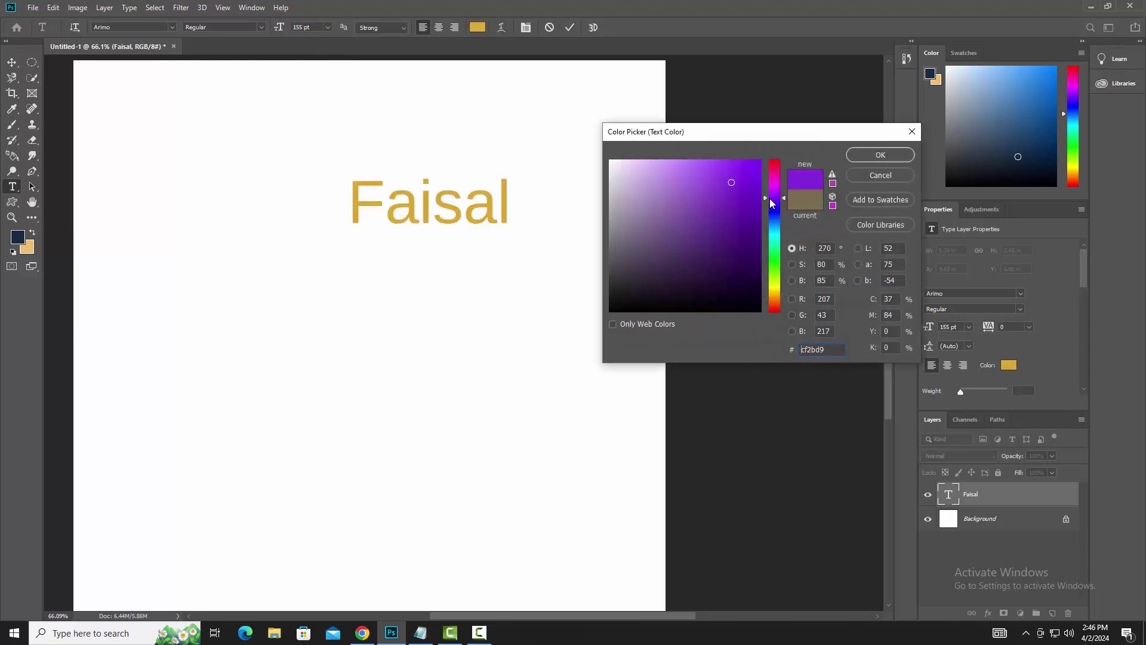
left_click(760, 170)
left_click(879, 157)
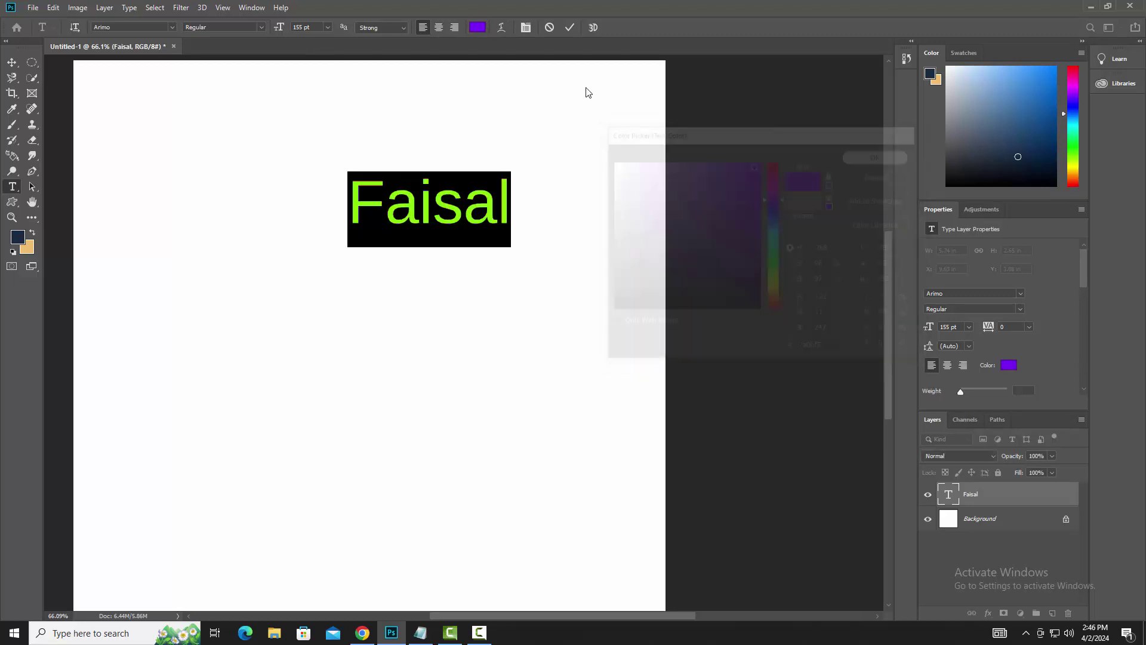
left_click(500, 27)
Step: Preview the Arc, Arc Lower, Arc Upper, Bulge and Shell Upper warp styles
left_click(690, 163)
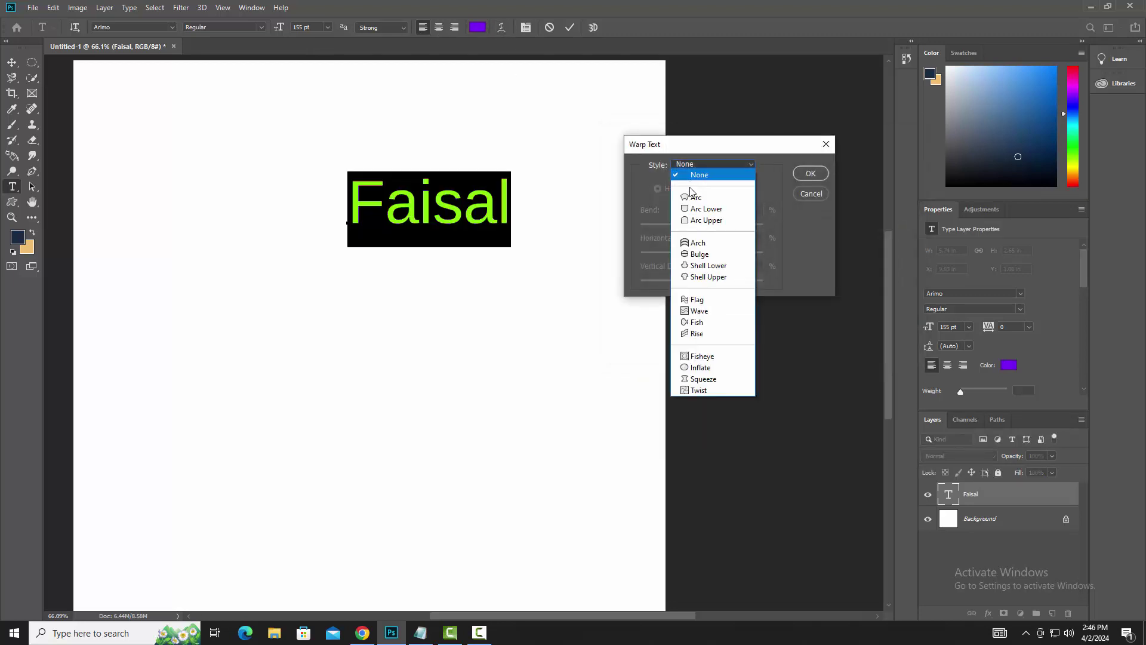
left_click(691, 196)
left_click(689, 165)
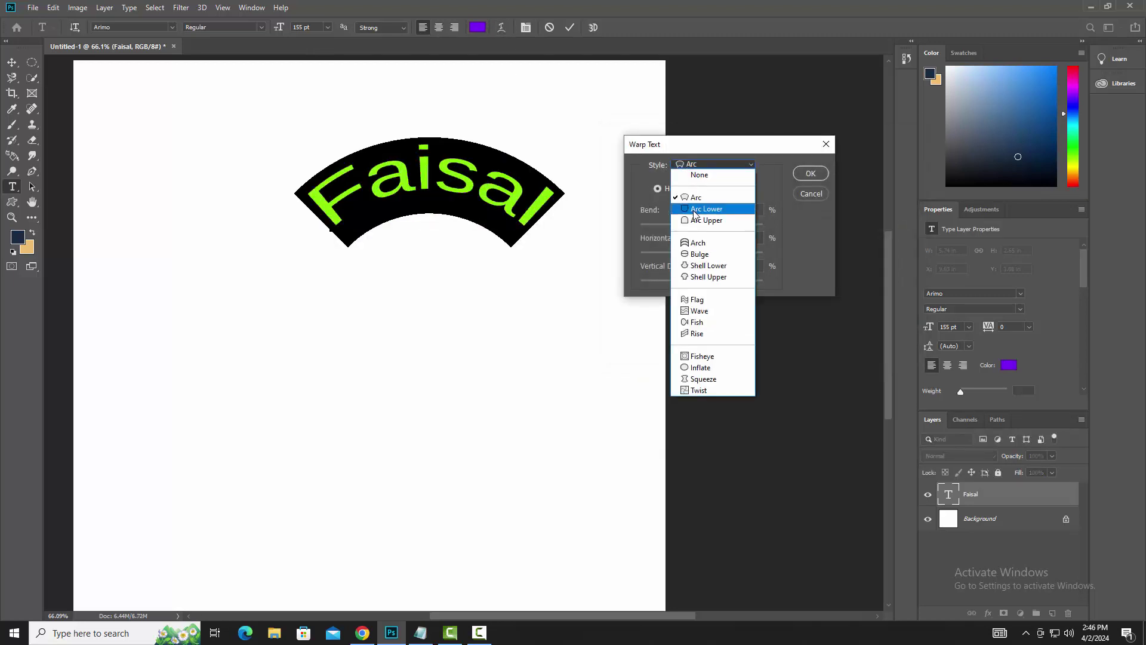
left_click(696, 209)
left_click(694, 165)
left_click(695, 221)
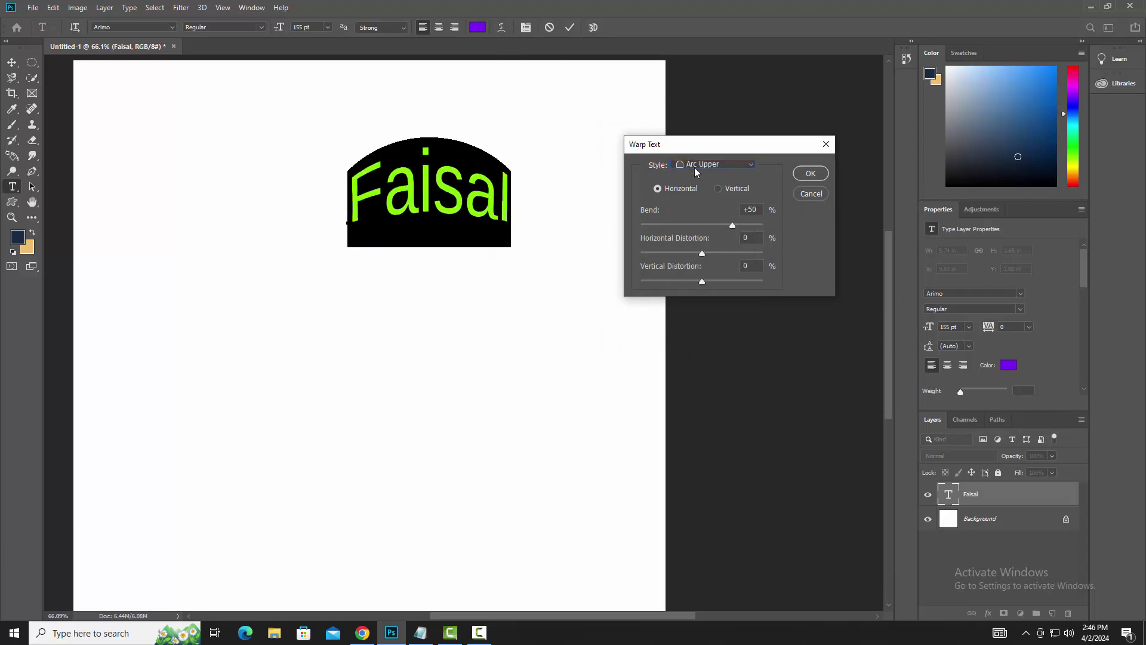
left_click(694, 164)
left_click(698, 254)
left_click(699, 171)
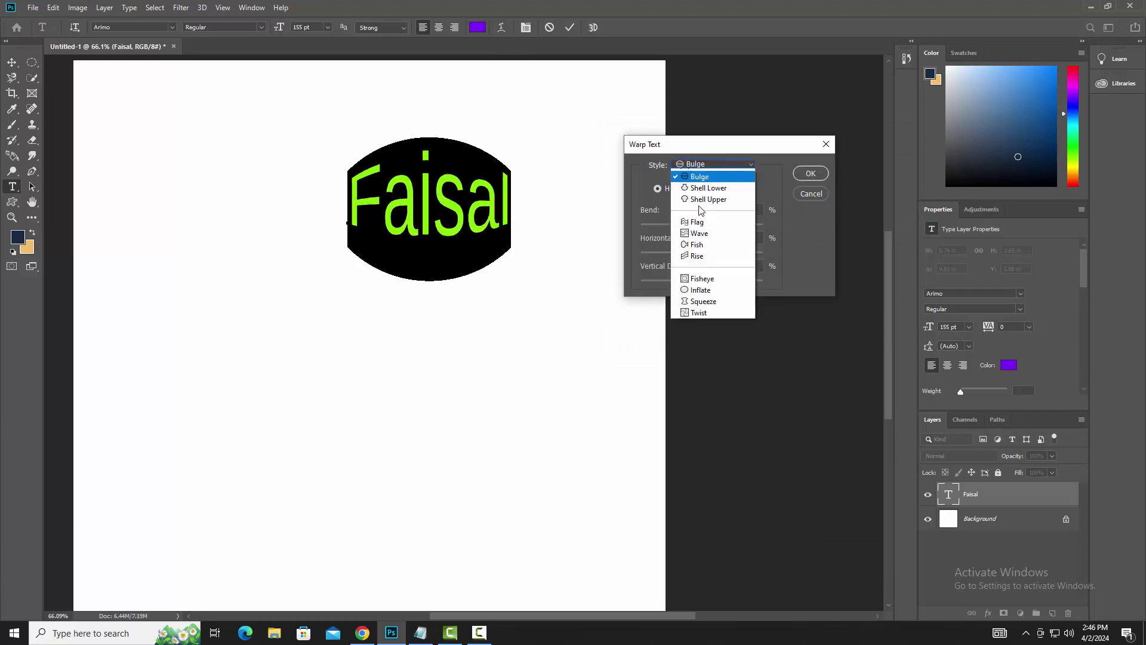
left_click(696, 266)
left_click(694, 164)
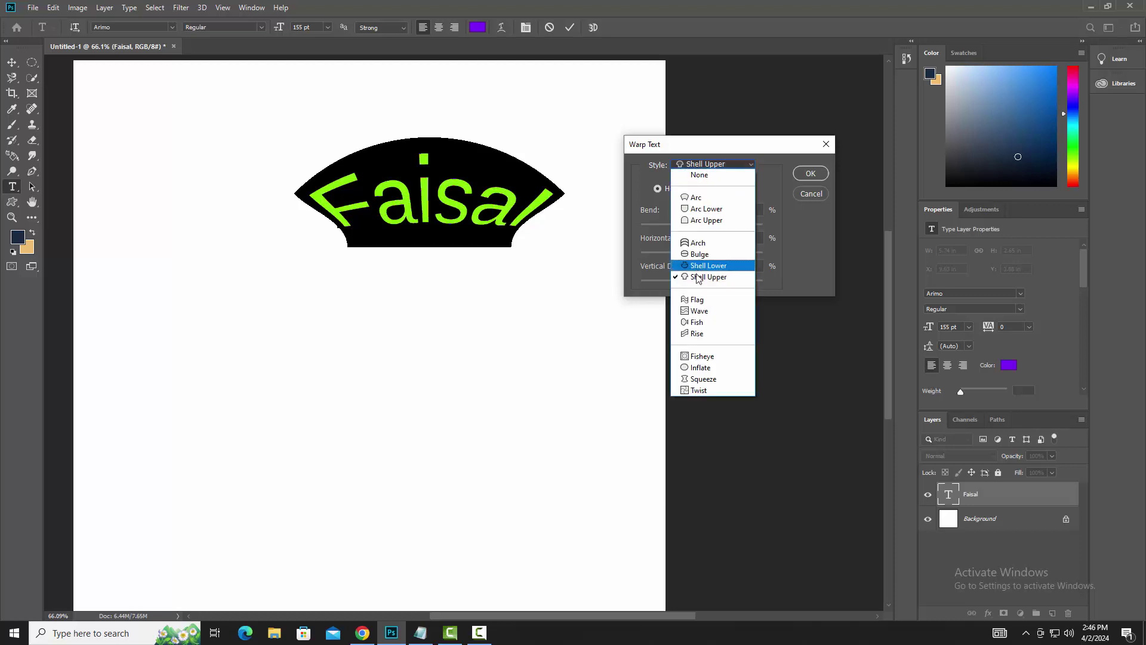
Step: Apply the Flag warp to the text and move it up and left
left_click(696, 294)
left_click(810, 174)
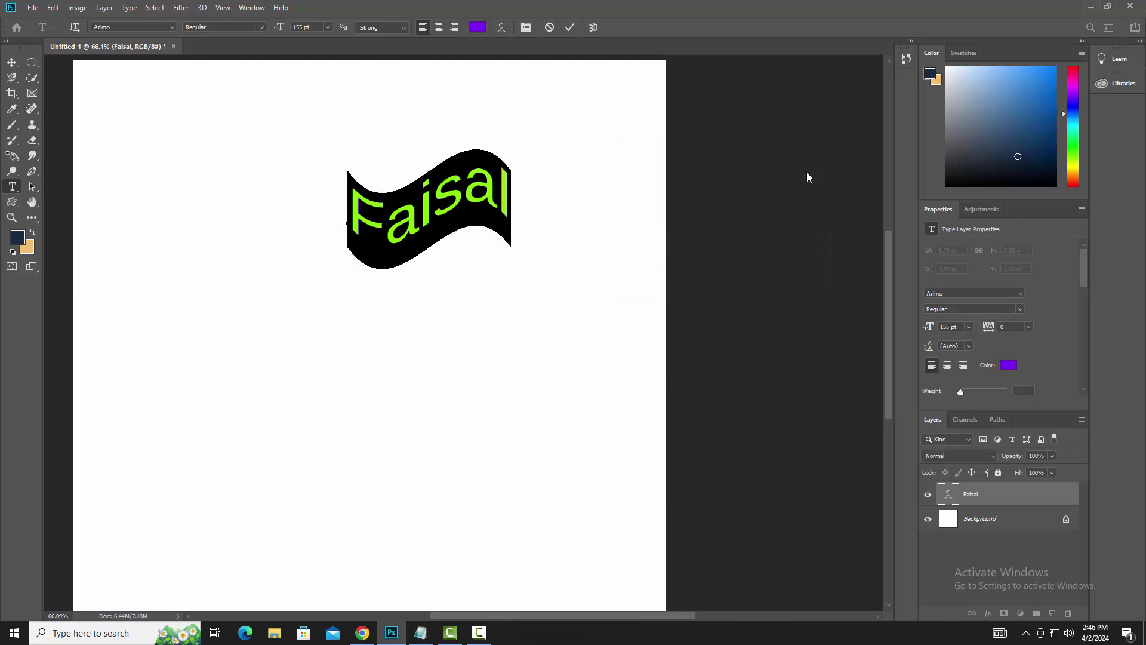
left_click(12, 62)
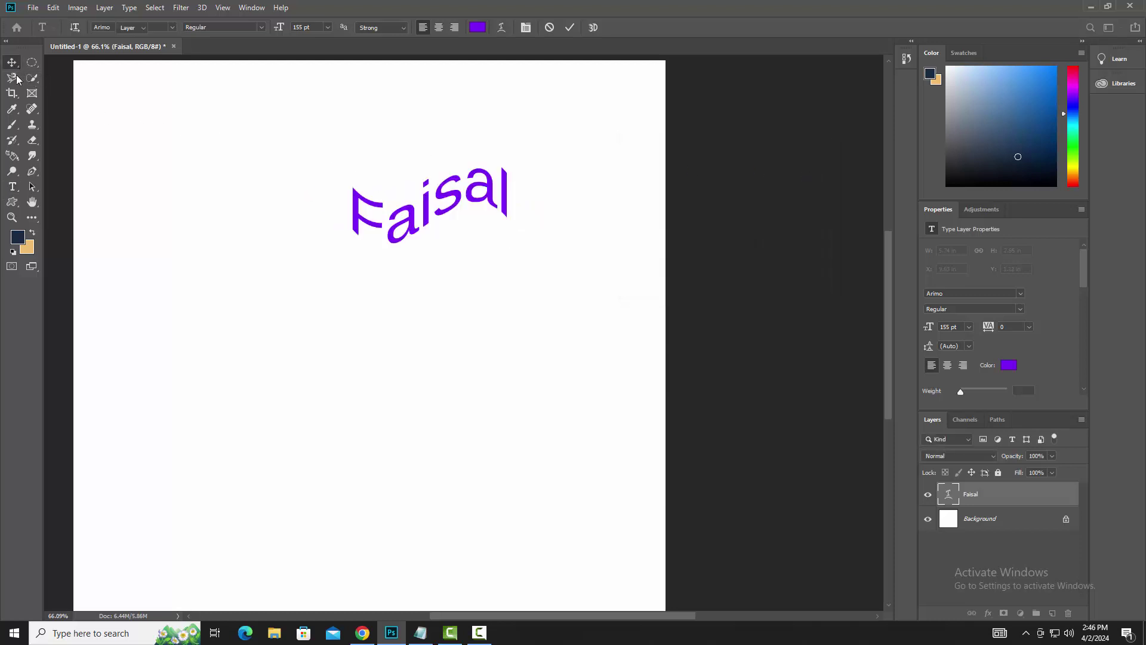
left_click_drag(400, 232, 290, 222)
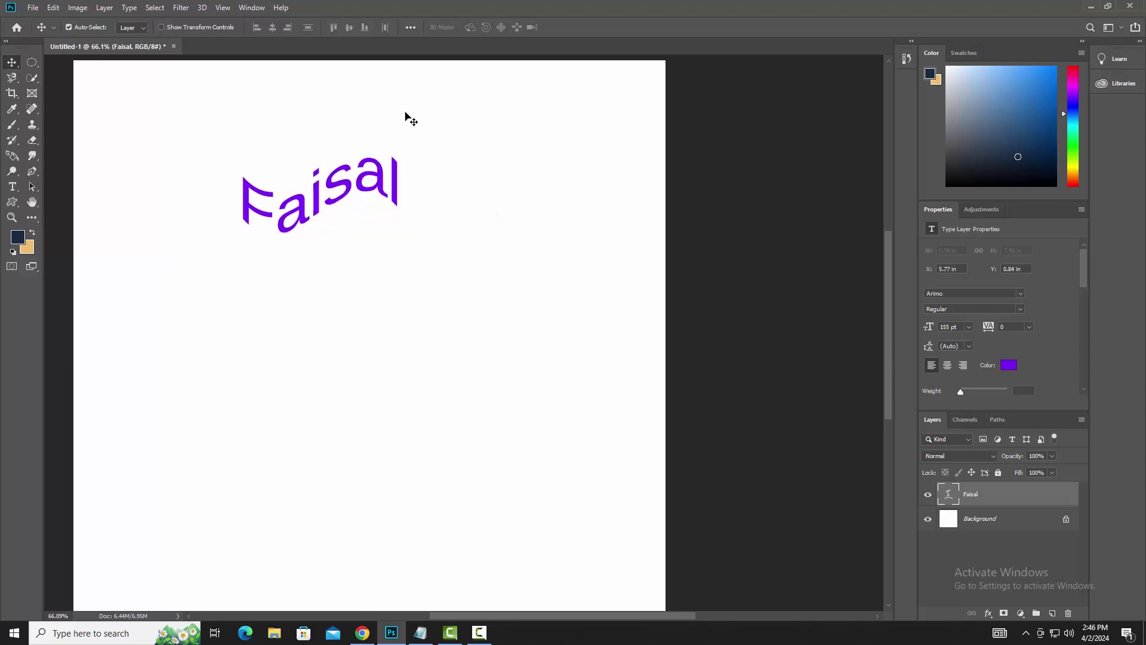
Step: Adjust the horizontal flag warp to +45% bend and -1% horizontal distortion
left_click(12, 186)
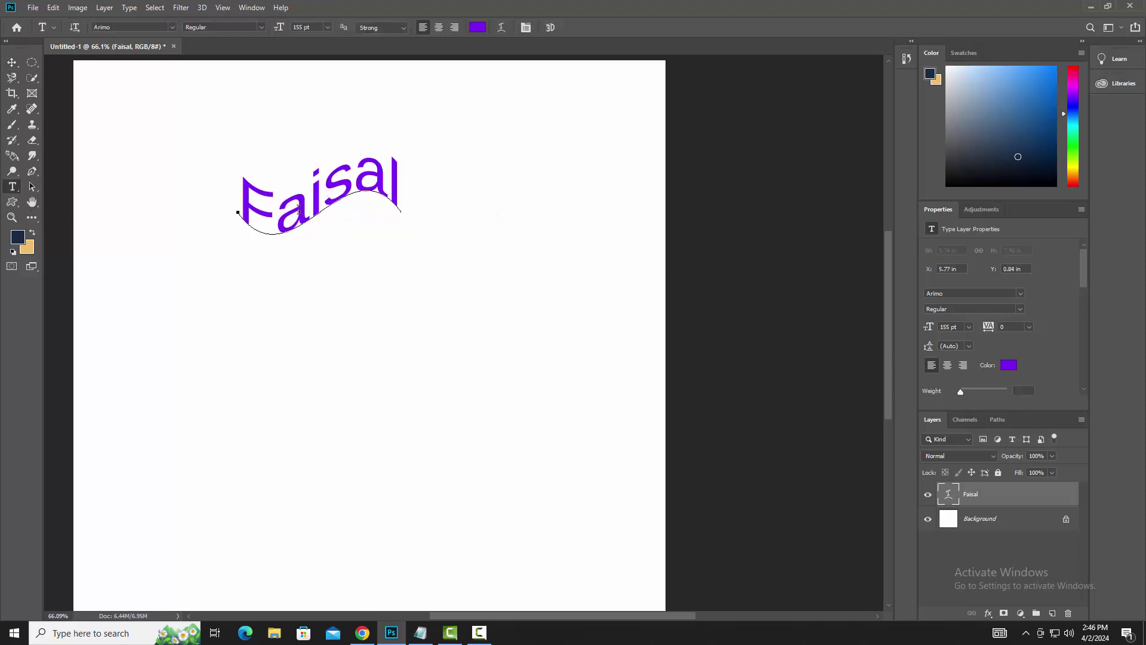
double_click(391, 163)
left_click(501, 28)
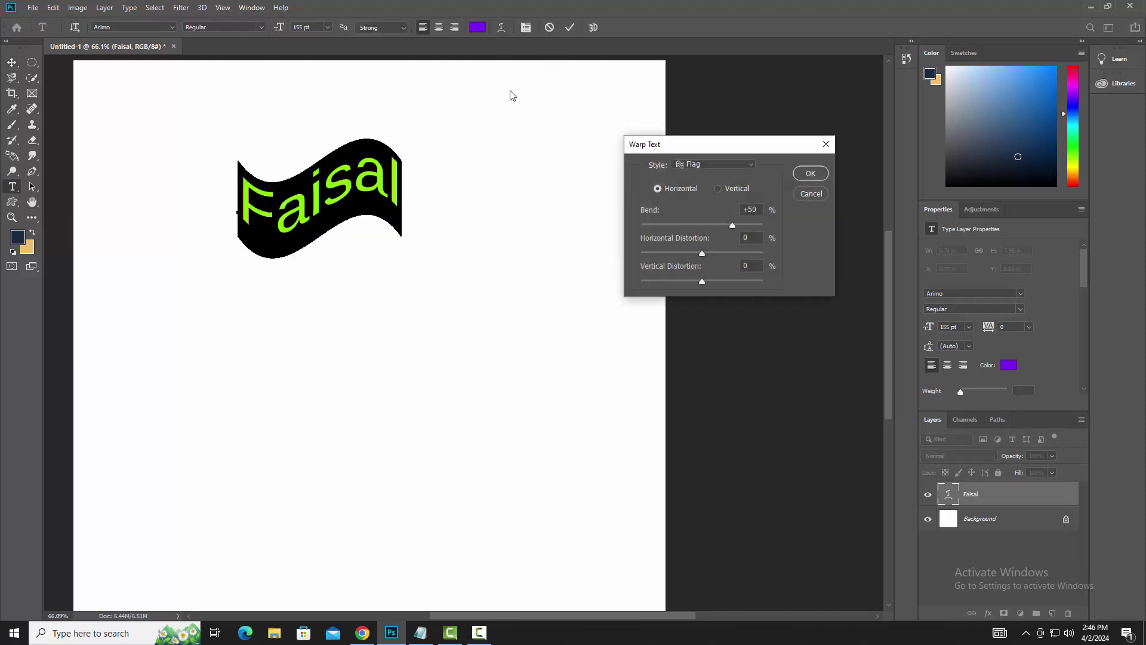
mouse_move(704, 254)
left_mouse_down()
mouse_move(725, 255)
mouse_move(701, 253)
mouse_move(703, 225)
mouse_move(729, 226)
left_mouse_up()
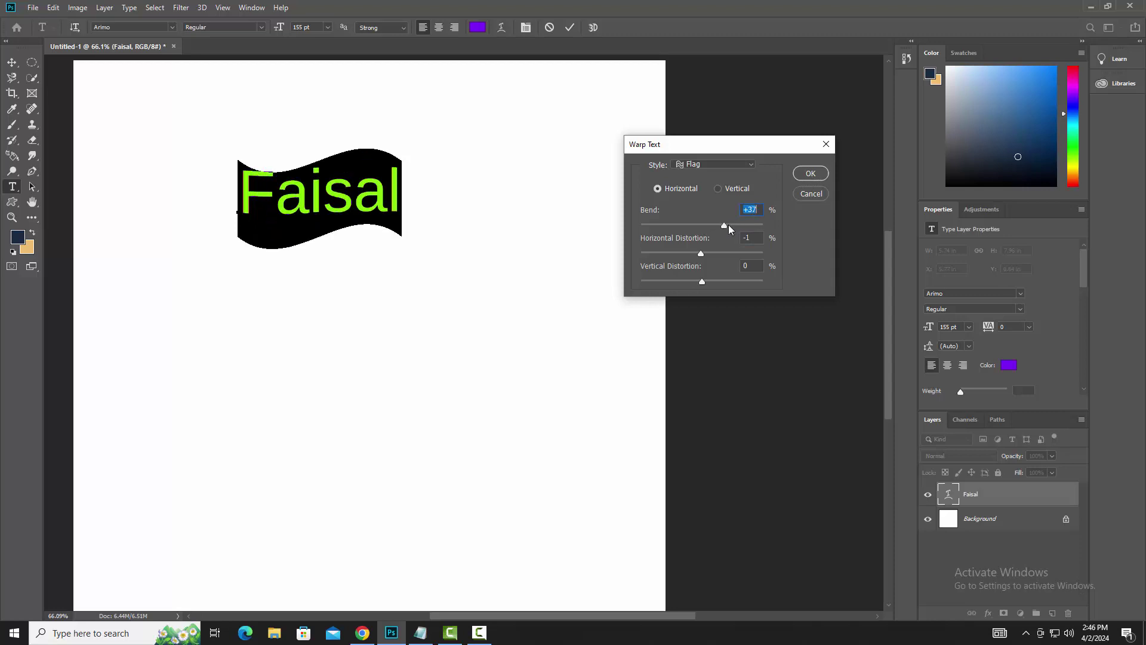
left_click(718, 190)
left_click(664, 188)
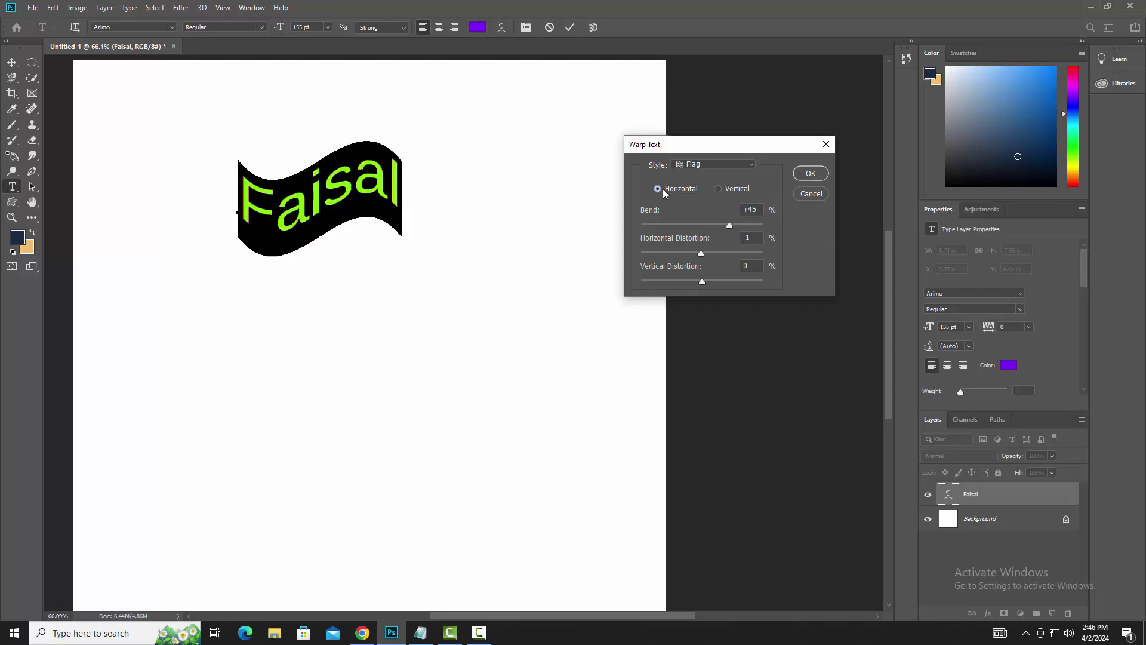
left_click(810, 173)
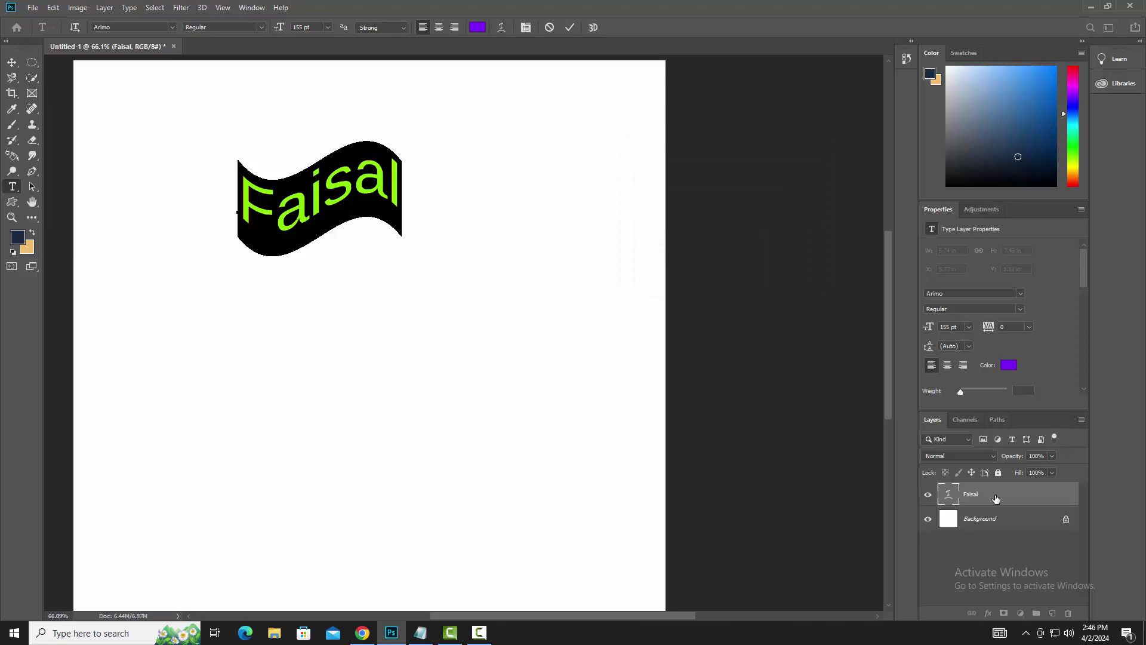
left_click(11, 62)
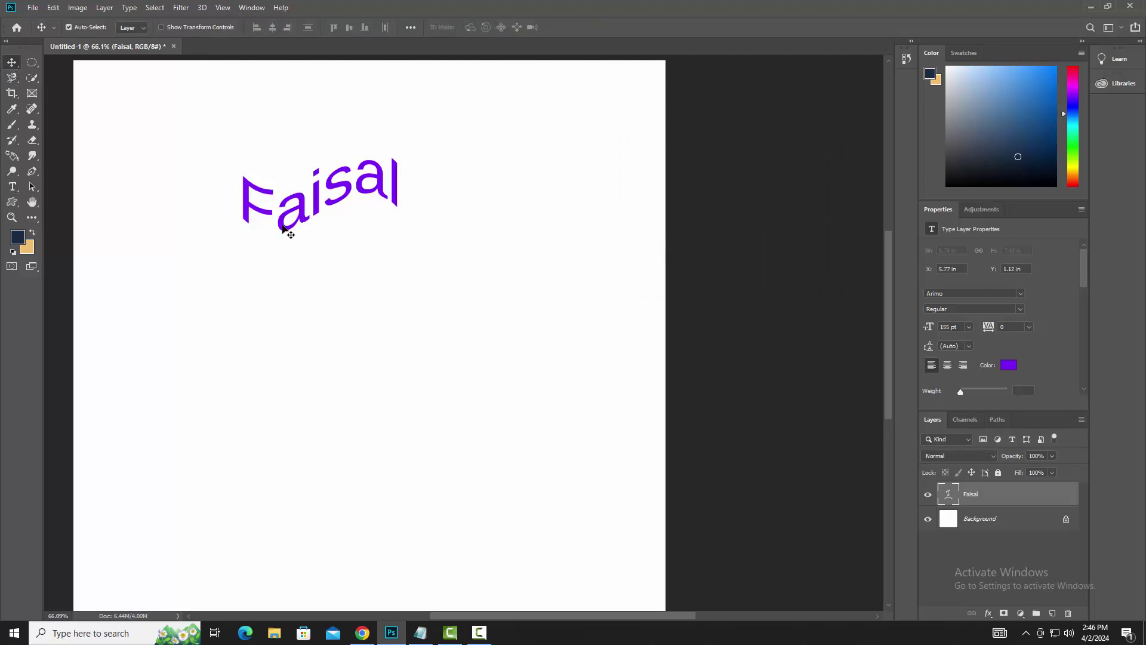
Step: Alt-drag copies of the warped text downward, then duplicate the three-copy group lower down
left_click_drag(283, 227, 285, 335)
left_click_drag(210, 161, 402, 366)
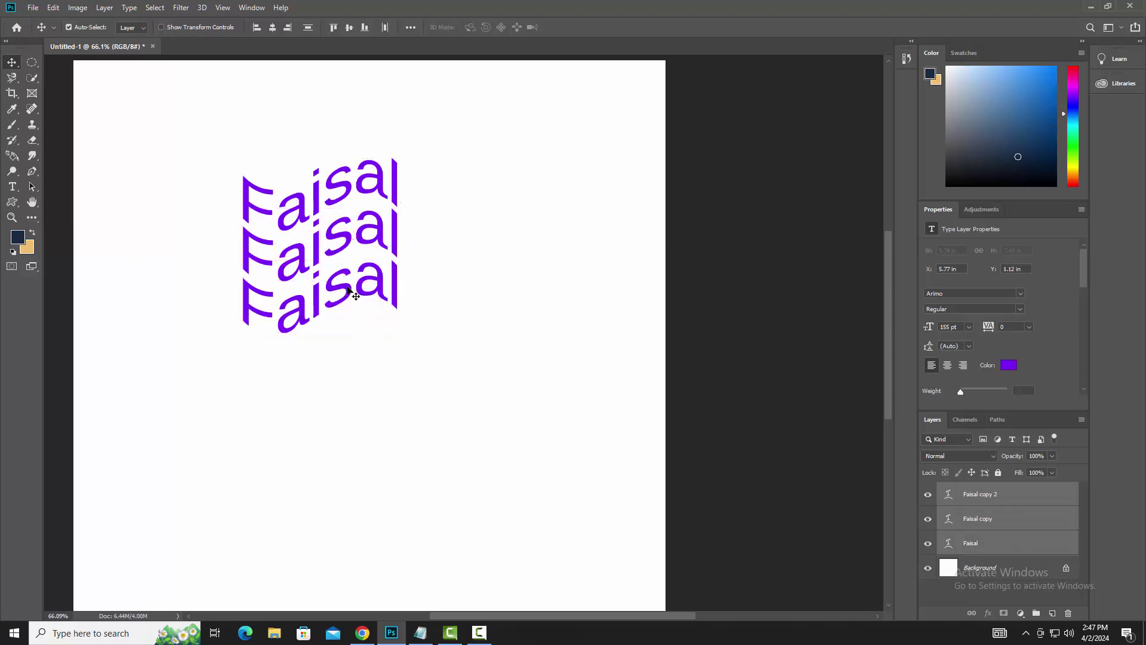
left_click_drag(348, 290, 350, 443)
left_click(430, 366)
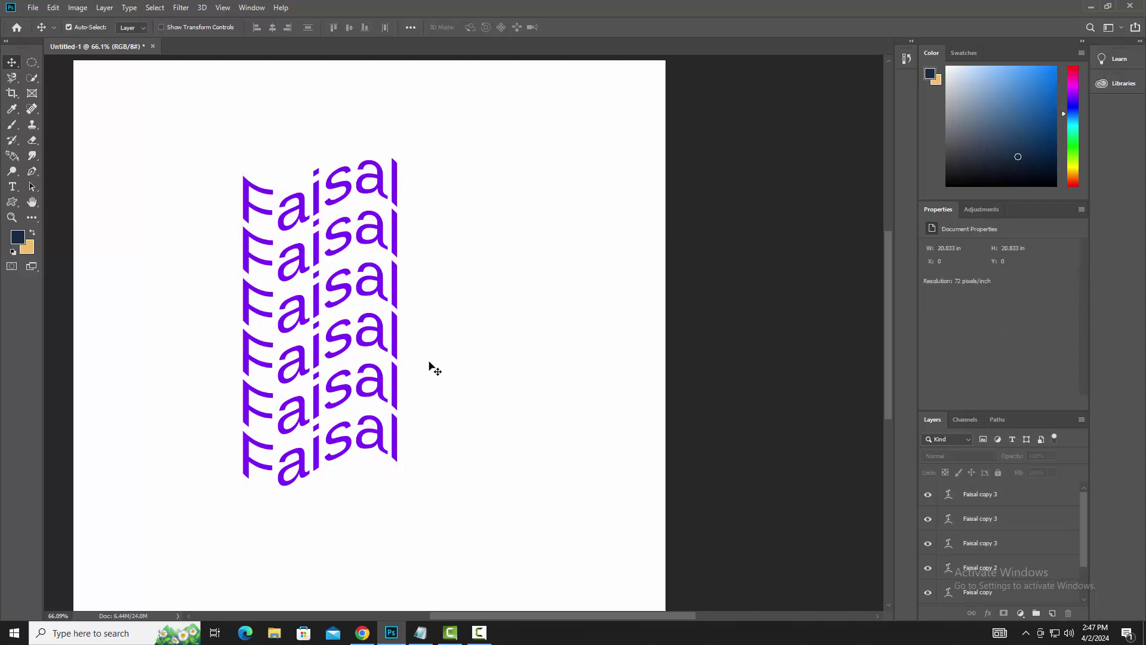